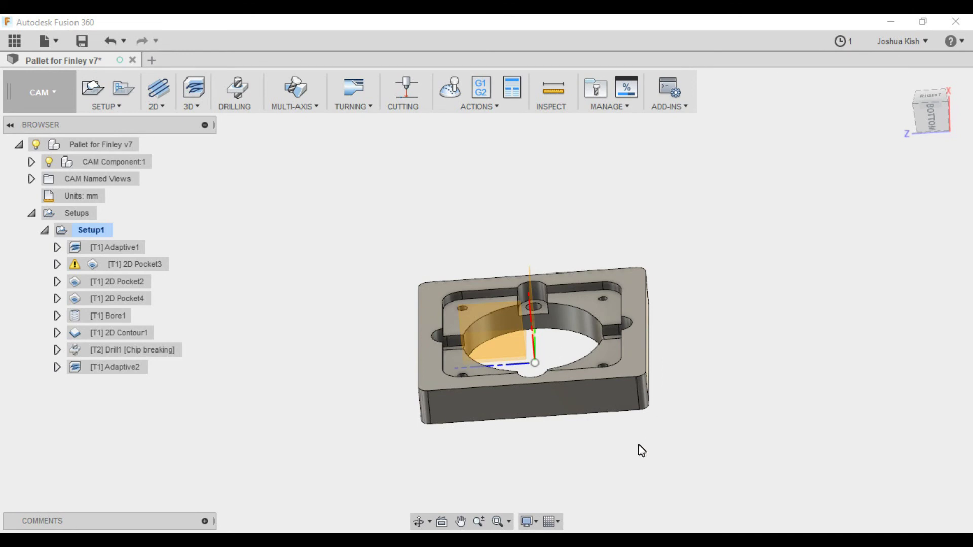
Orbit the pallet to a view from above and display the Adaptive1 roughing toolpath.
{"action": "middle_click_drag", "start_coordinate": [458, 396], "coordinate": [440, 385], "text": "shift"}
{"action": "scroll", "coordinate": [709, 257], "scroll_direction": "down", "scroll_amount": 2}
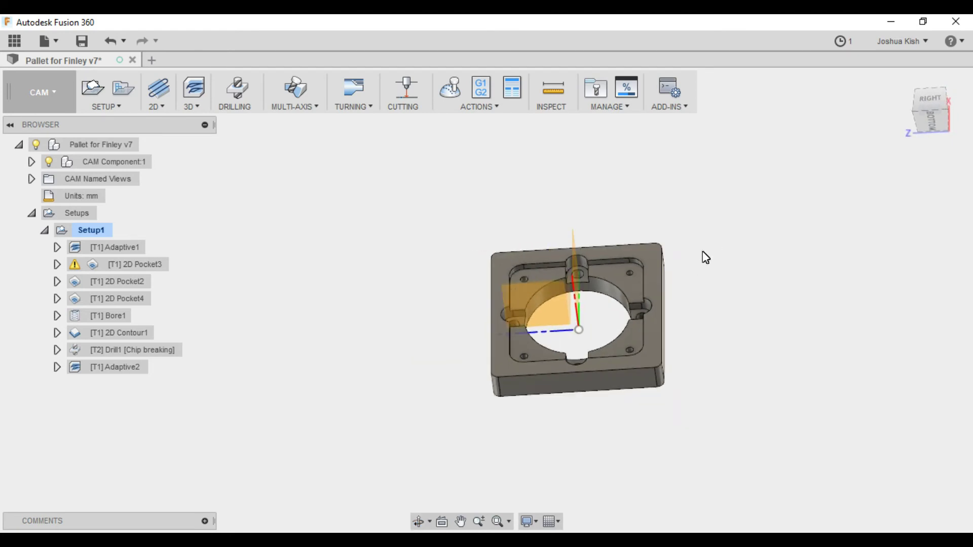
{"action": "scroll", "coordinate": [581, 373], "scroll_direction": "up", "scroll_amount": 3}
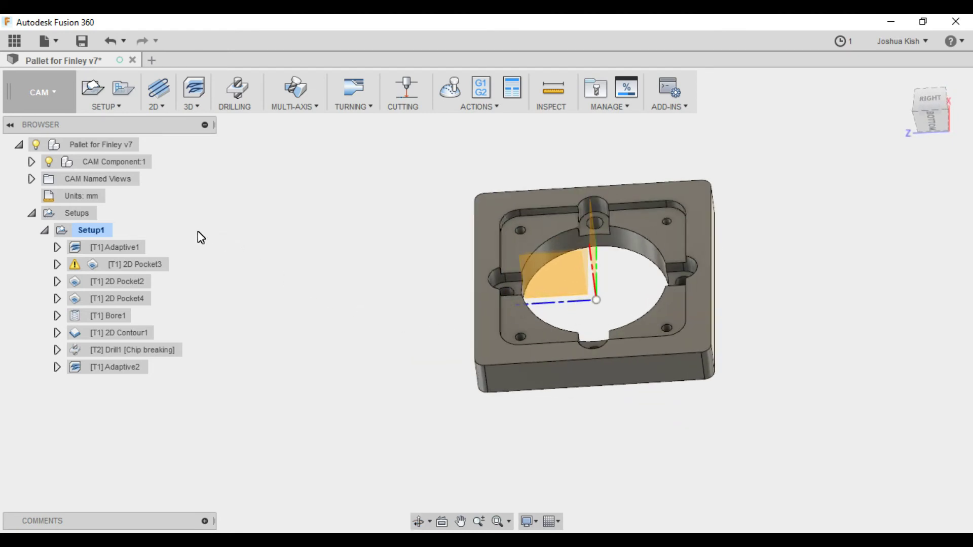
{"action": "left_click", "coordinate": [132, 247]}
Inspect the Adaptive1 toolpath from the side and from above, then switch to 2D Pocket3.
{"action": "middle_click_drag", "start_coordinate": [573, 415], "coordinate": [580, 363], "text": "shift"}
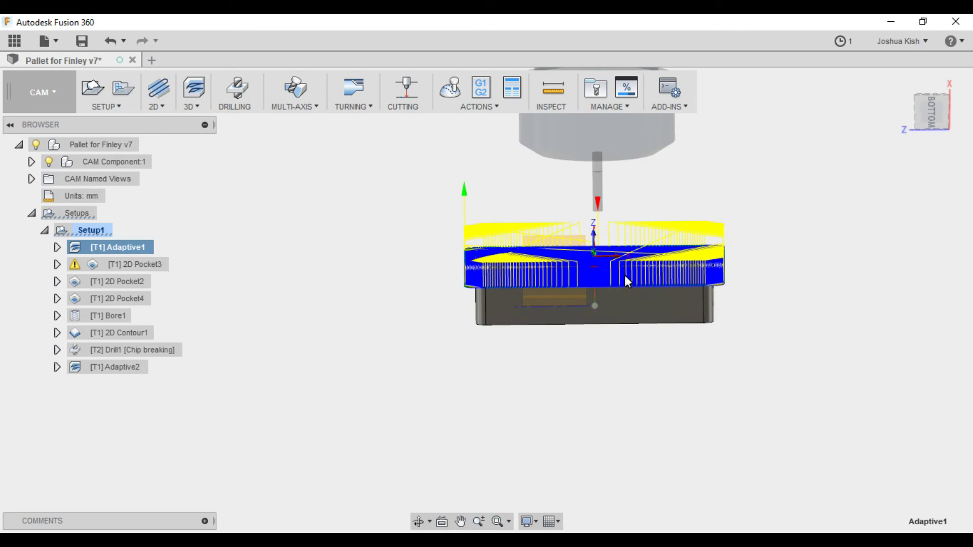
{"action": "scroll", "coordinate": [624, 276], "scroll_direction": "up", "scroll_amount": 2}
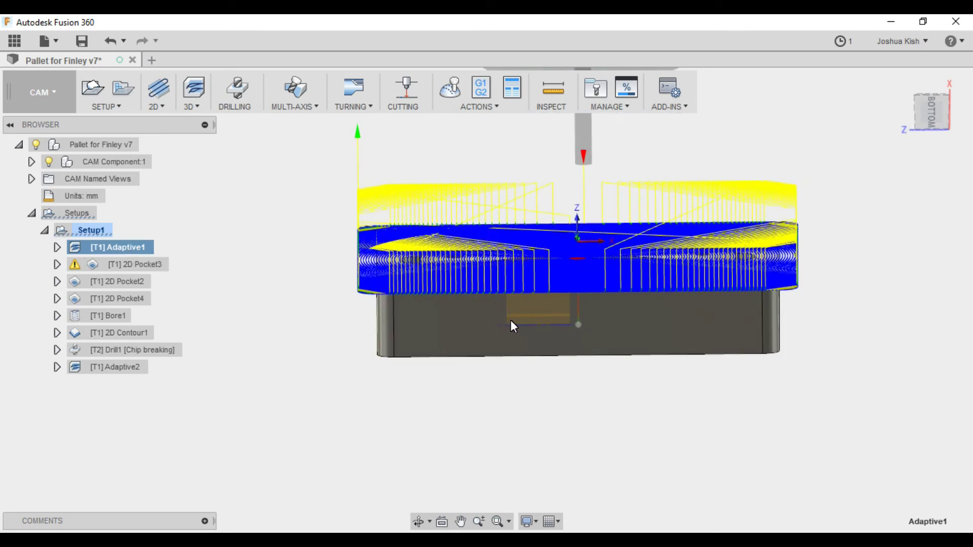
{"action": "mouse_move", "coordinate": [495, 315]}
{"action": "middle_mouse_down", "text": "shift"}
{"action": "mouse_move", "coordinate": [495, 333]}
{"action": "mouse_move", "coordinate": [495, 317]}
{"action": "middle_mouse_up", "text": "shift"}
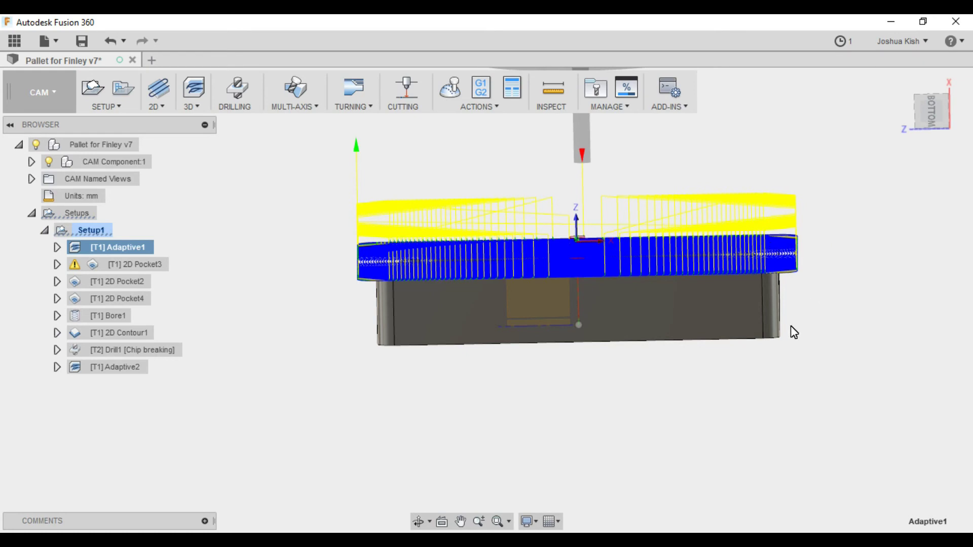
{"action": "mouse_move", "coordinate": [557, 326]}
{"action": "middle_mouse_down", "text": "shift"}
{"action": "mouse_move", "coordinate": [558, 336]}
{"action": "mouse_move", "coordinate": [555, 329]}
{"action": "middle_mouse_up", "text": "shift"}
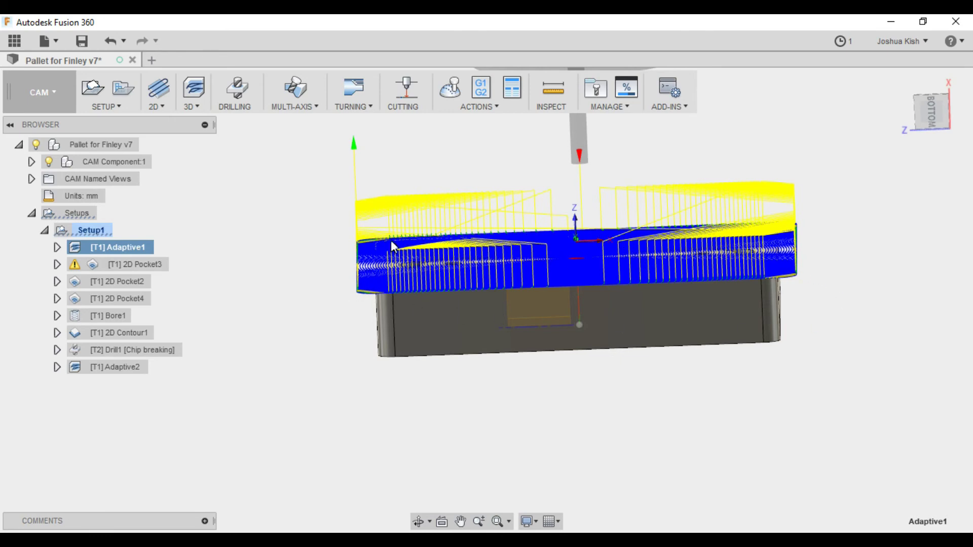
{"action": "middle_click_drag", "start_coordinate": [519, 273], "coordinate": [521, 312], "text": "shift"}
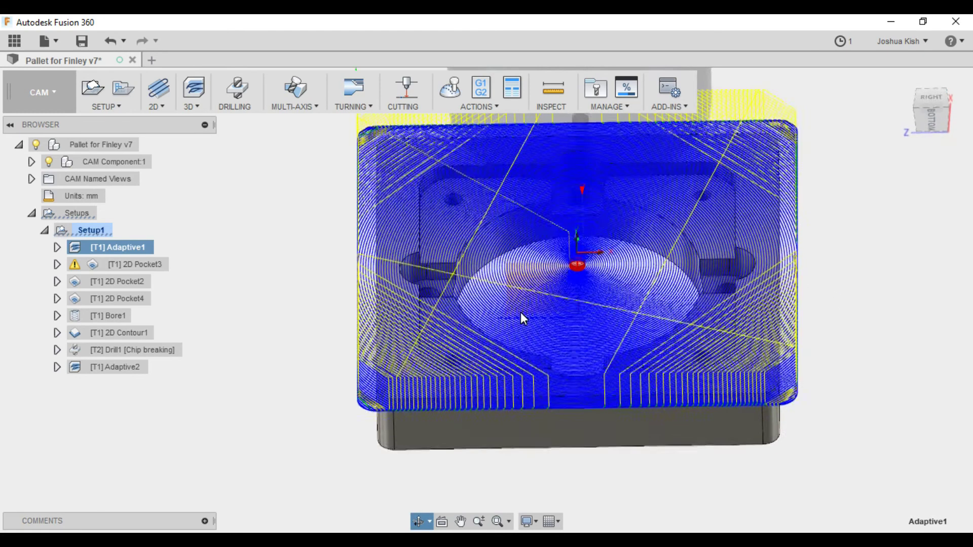
{"action": "left_click", "coordinate": [149, 270]}
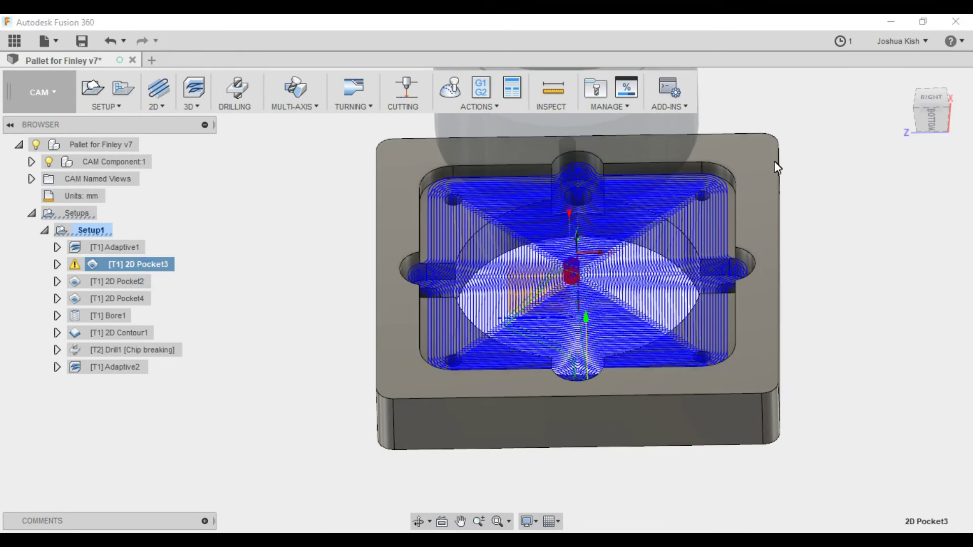
Examine the 2D Pocket3 toolpath from above and edge-on, then select 2D Pocket2.
{"action": "middle_click_drag", "start_coordinate": [600, 395], "coordinate": [666, 273], "text": "shift"}
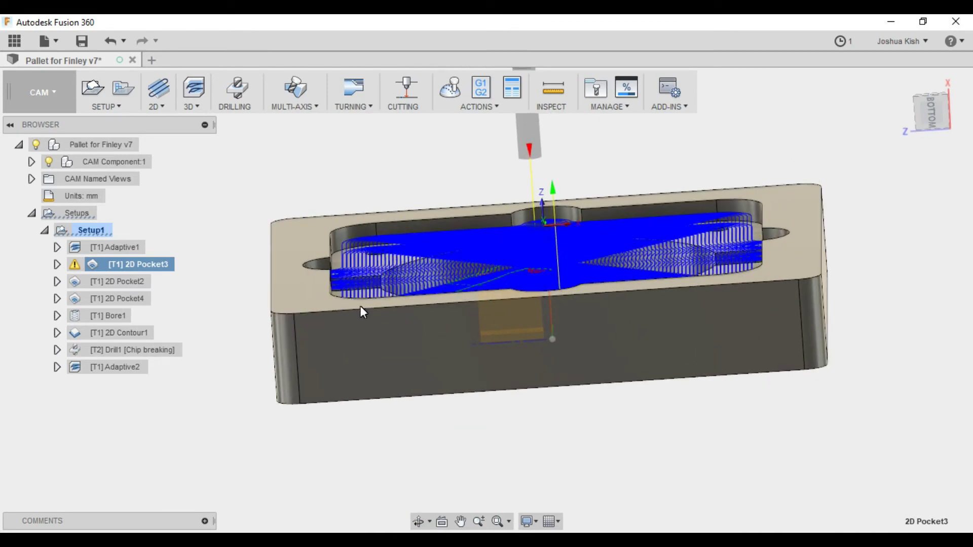
{"action": "mouse_move", "coordinate": [504, 295]}
{"action": "middle_mouse_down", "text": "shift"}
{"action": "mouse_move", "coordinate": [506, 317]}
{"action": "mouse_move", "coordinate": [501, 306]}
{"action": "middle_mouse_up", "text": "shift"}
{"action": "scroll", "coordinate": [461, 274], "scroll_direction": "up", "scroll_amount": 5}
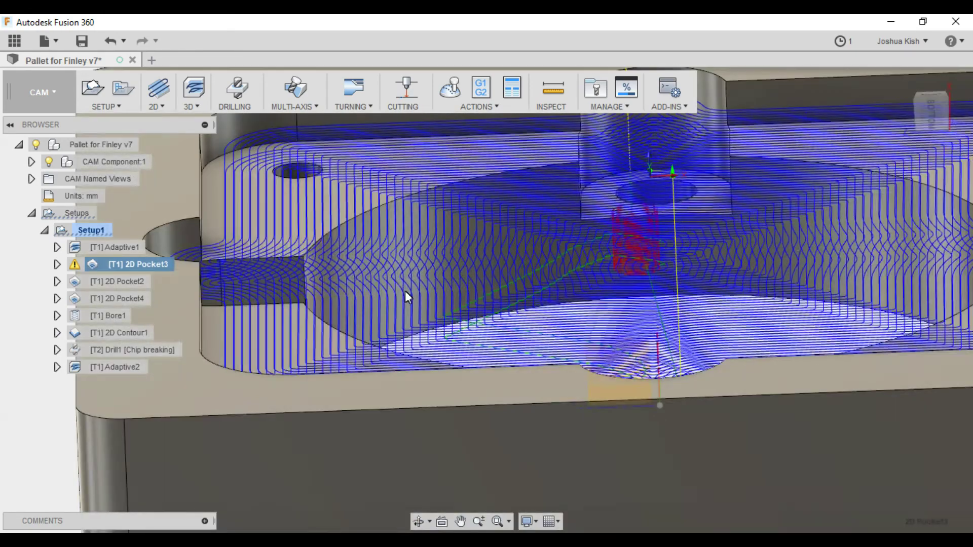
{"action": "middle_click_drag", "start_coordinate": [278, 309], "coordinate": [215, 296], "text": "shift"}
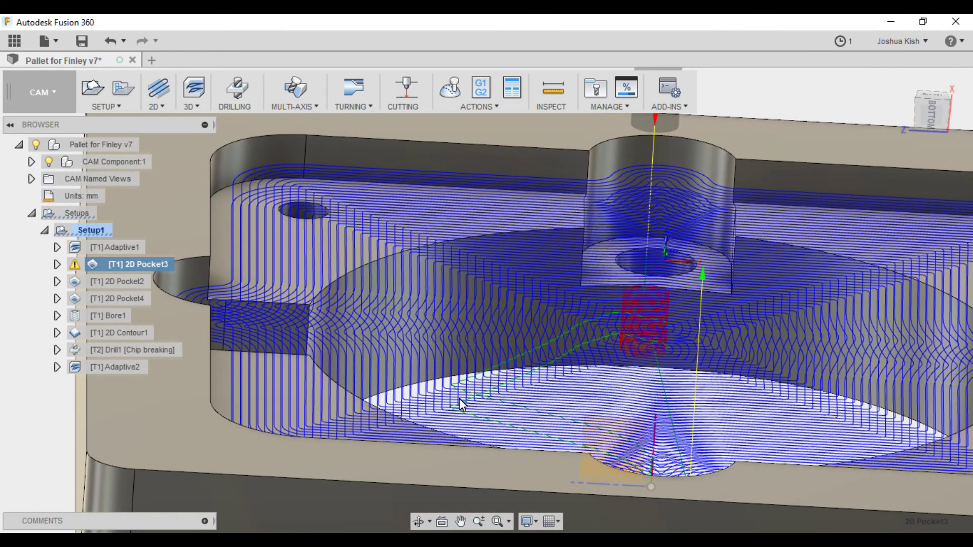
{"action": "left_click", "coordinate": [138, 284]}
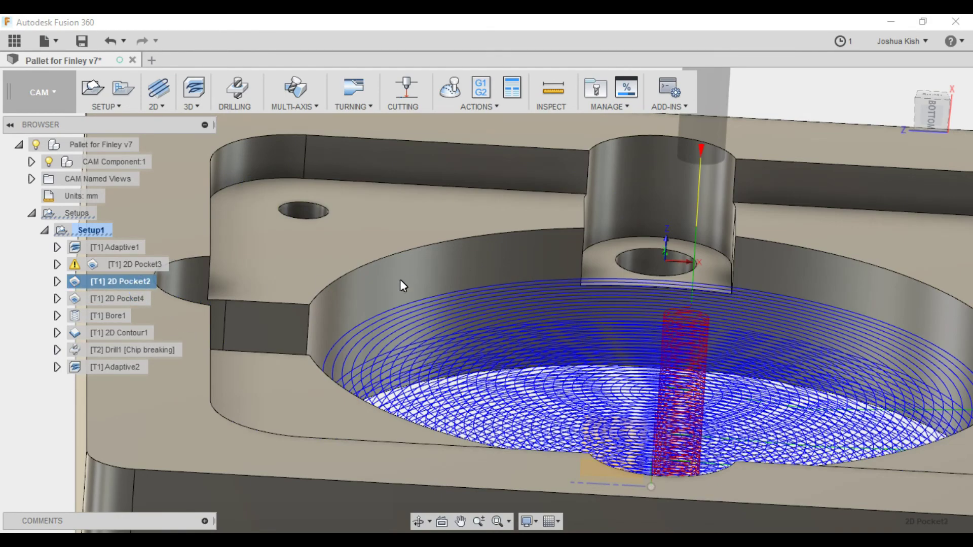
View the 2D Pocket2 spiral rings from top-down, oblique and low side angles.
{"action": "mouse_move", "coordinate": [677, 320]}
{"action": "middle_mouse_down", "text": "shift"}
{"action": "mouse_move", "coordinate": [664, 336]}
{"action": "mouse_move", "coordinate": [673, 349]}
{"action": "mouse_move", "coordinate": [680, 336]}
{"action": "middle_mouse_up", "text": "shift"}
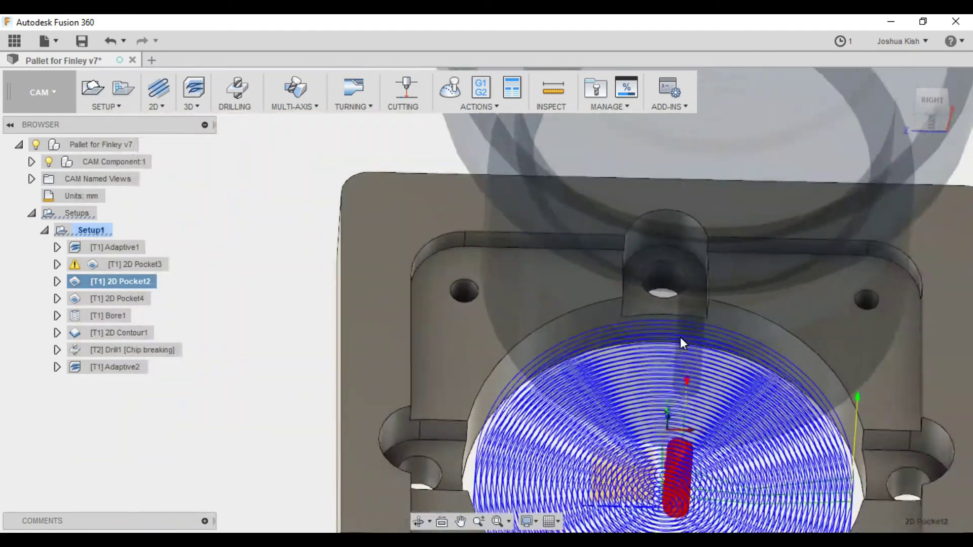
{"action": "scroll", "coordinate": [722, 162], "scroll_direction": "up", "scroll_amount": 2}
{"action": "middle_click_drag", "start_coordinate": [723, 168], "coordinate": [695, 416], "text": "shift"}
{"action": "scroll", "coordinate": [703, 421], "scroll_direction": "down", "scroll_amount": 3}
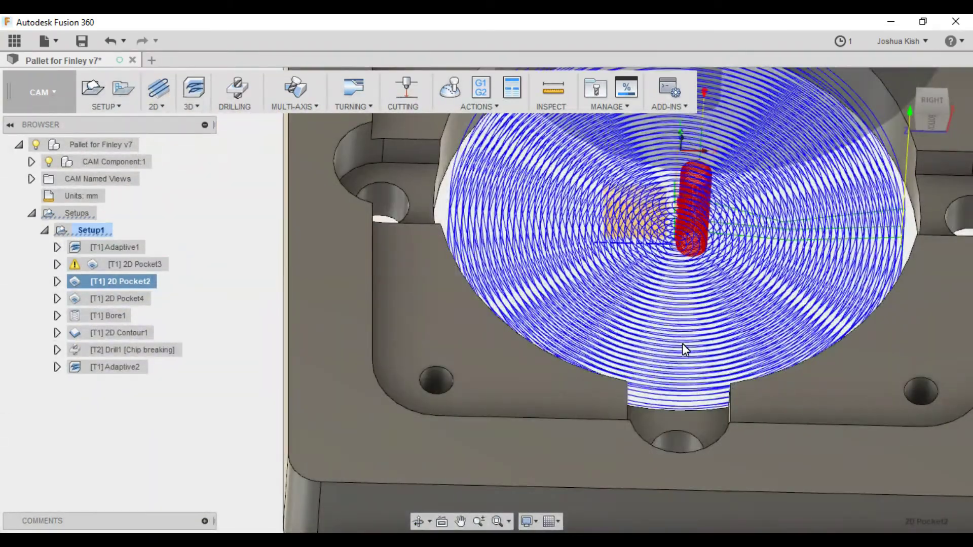
{"action": "scroll", "coordinate": [682, 343], "scroll_direction": "down", "scroll_amount": 2}
{"action": "middle_click_drag", "start_coordinate": [682, 330], "coordinate": [685, 286], "text": "shift"}
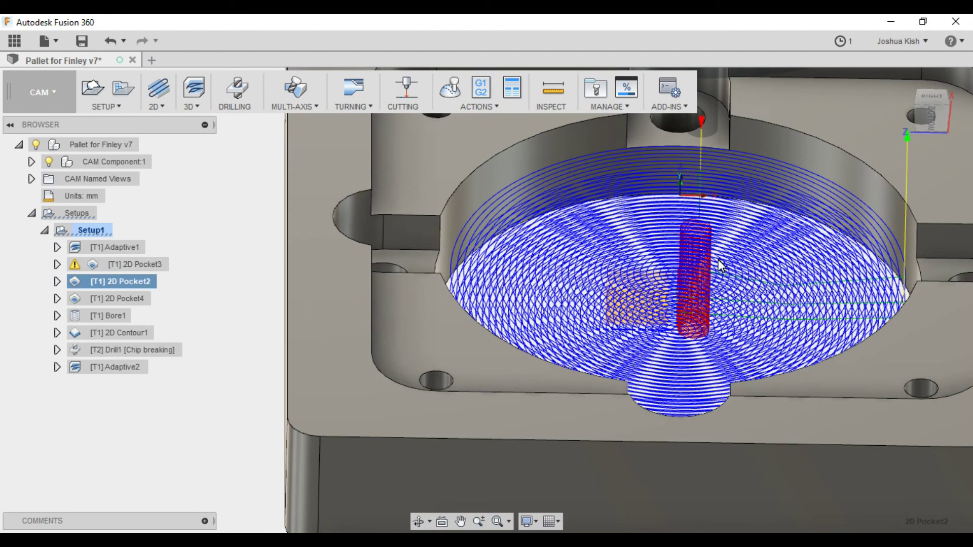
{"action": "scroll", "coordinate": [706, 189], "scroll_direction": "down", "scroll_amount": 5}
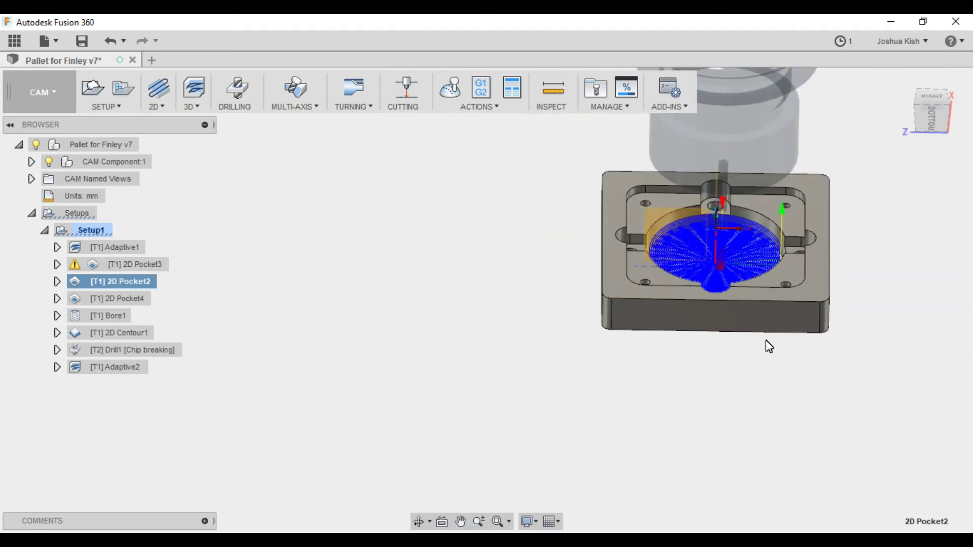
{"action": "scroll", "coordinate": [766, 175], "scroll_direction": "up", "scroll_amount": 3}
{"action": "middle_click_drag", "start_coordinate": [683, 351], "coordinate": [685, 321], "text": "shift"}
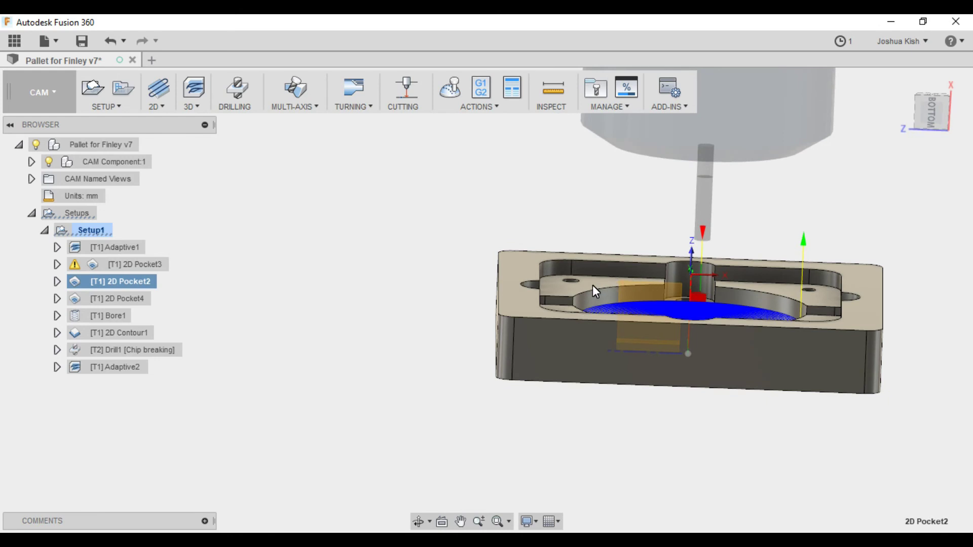
{"action": "middle_click_drag", "start_coordinate": [586, 298], "coordinate": [580, 312], "text": "shift"}
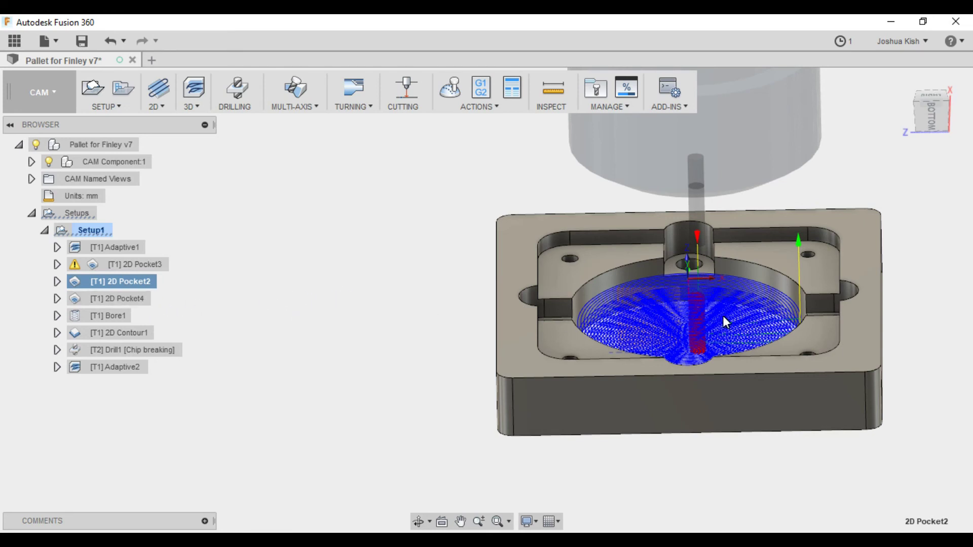
Show the 2D Pocket4 toolpath and inspect the small pocket from the side and above.
{"action": "left_click", "coordinate": [148, 299]}
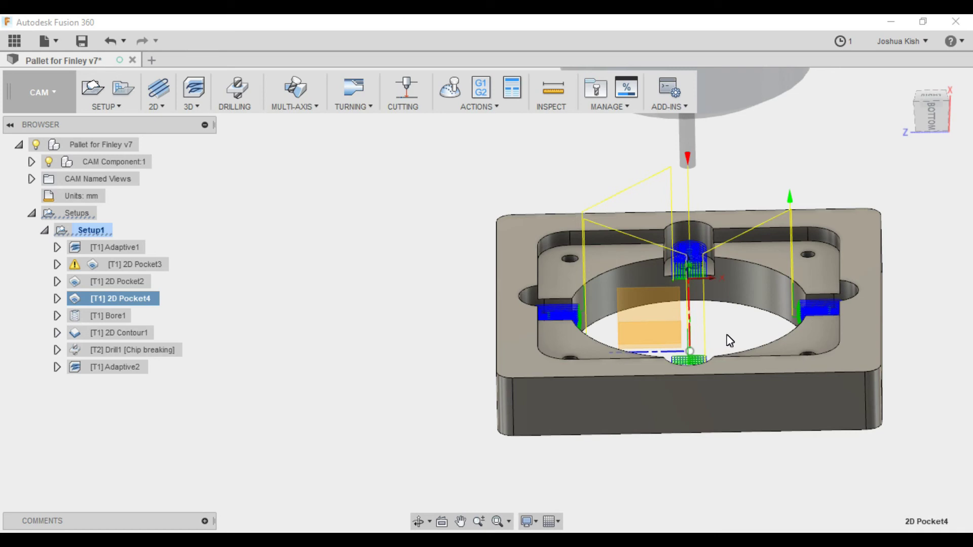
{"action": "scroll", "coordinate": [710, 253], "scroll_direction": "up", "scroll_amount": 5}
{"action": "scroll", "coordinate": [667, 298], "scroll_direction": "up", "scroll_amount": 3}
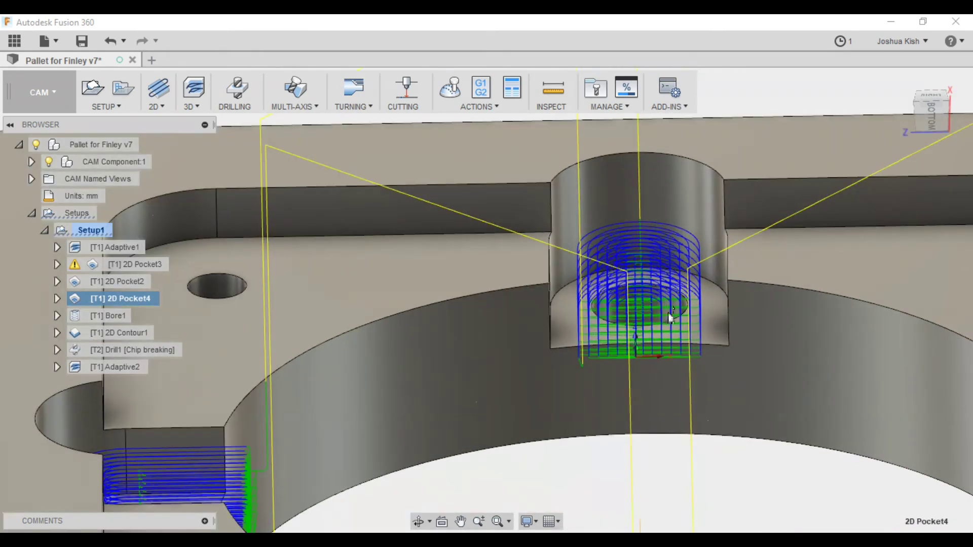
{"action": "middle_click_drag", "start_coordinate": [651, 425], "coordinate": [650, 408], "text": "shift"}
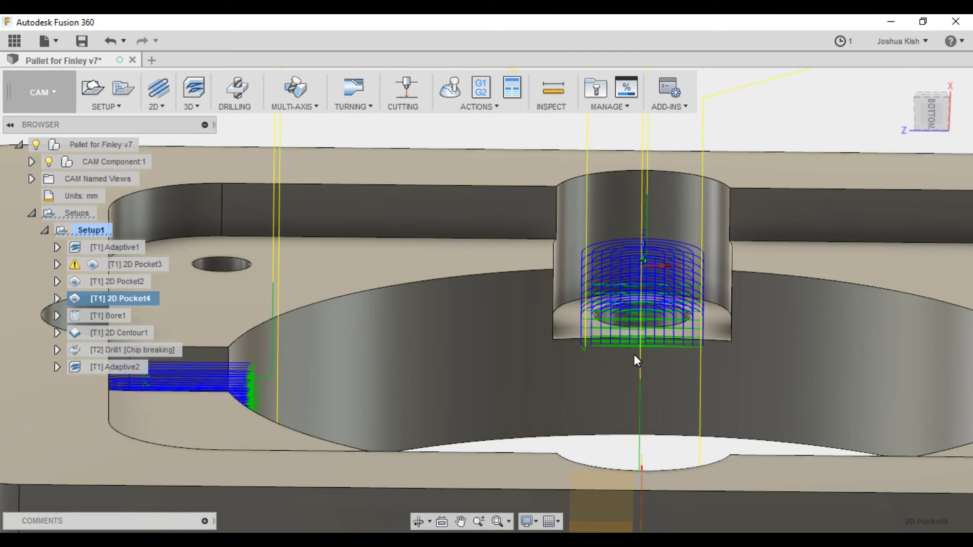
{"action": "scroll", "coordinate": [625, 277], "scroll_direction": "up", "scroll_amount": 3}
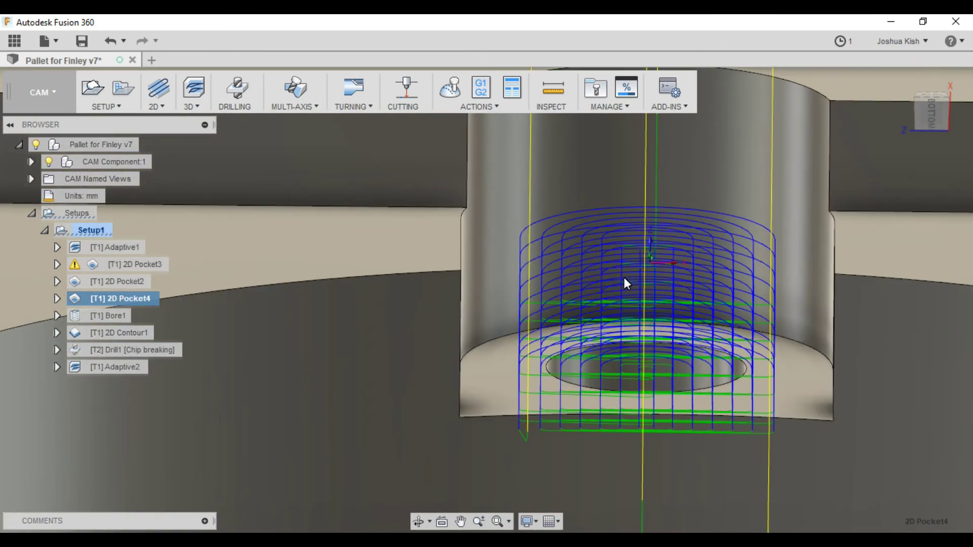
{"action": "scroll", "coordinate": [619, 360], "scroll_direction": "down", "scroll_amount": 3}
{"action": "scroll", "coordinate": [618, 350], "scroll_direction": "up", "scroll_amount": 3}
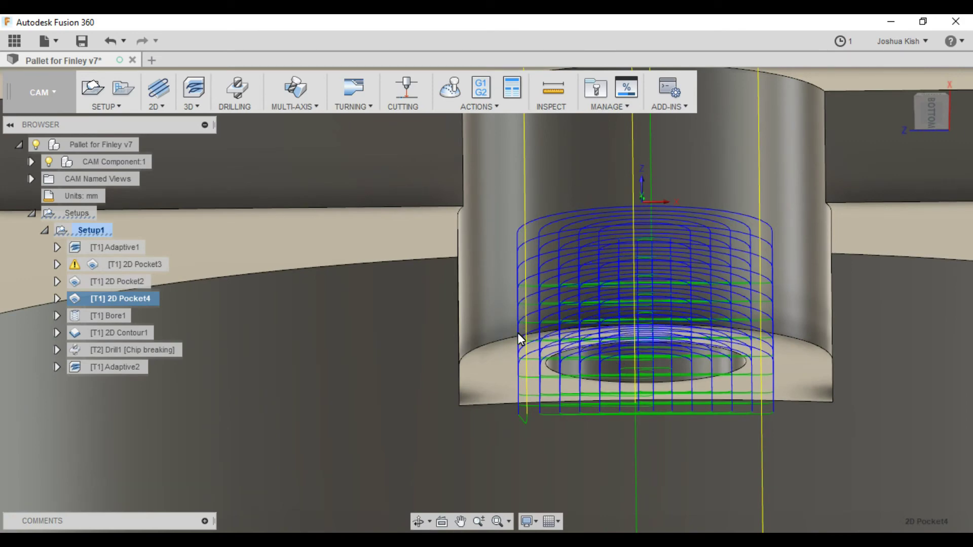
{"action": "middle_click_drag", "start_coordinate": [640, 270], "coordinate": [609, 298], "text": "shift"}
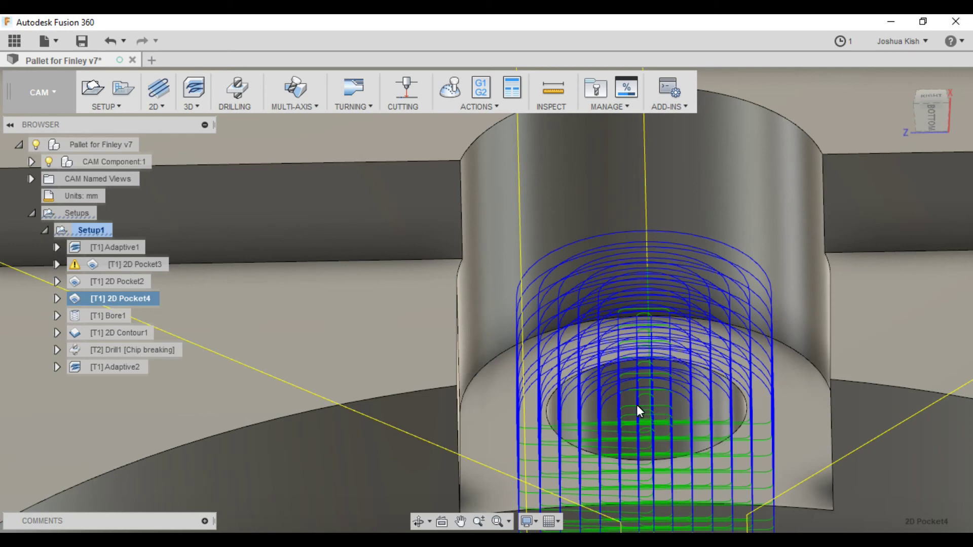
{"action": "scroll", "coordinate": [618, 303], "scroll_direction": "down", "scroll_amount": 8}
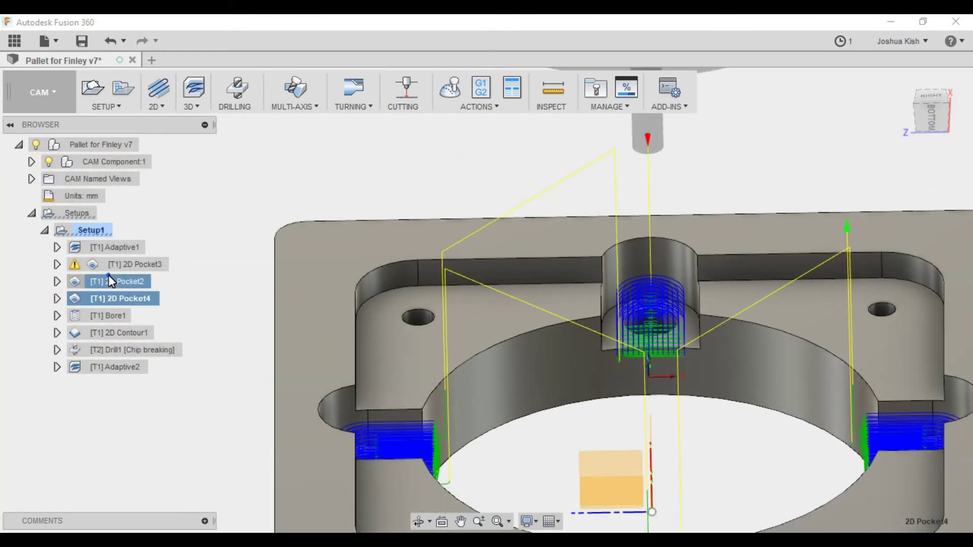
Redisplay the 2D Pocket2 spiral toolpath, zooming from the boss hole out to the whole pallet.
{"action": "left_click", "coordinate": [118, 263]}
{"action": "left_click", "coordinate": [132, 286]}
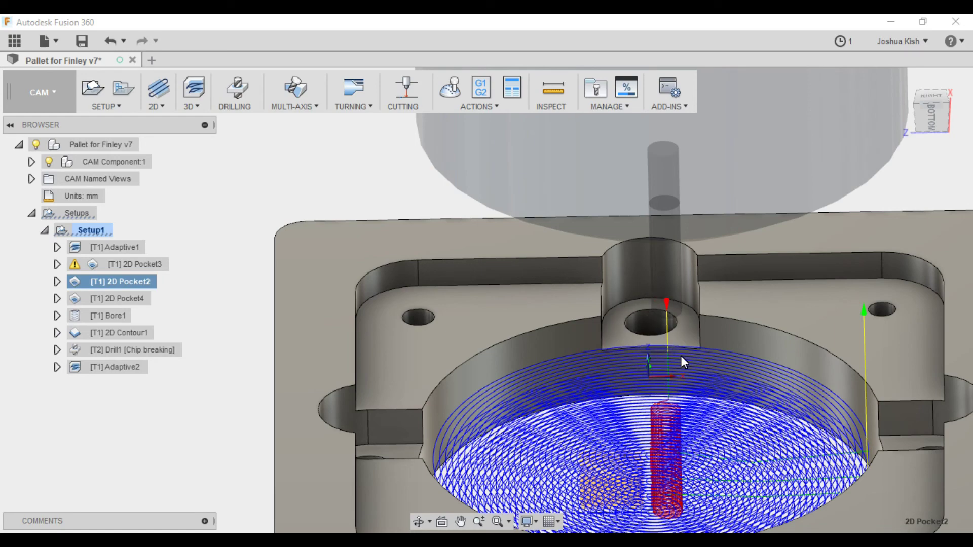
{"action": "scroll", "coordinate": [680, 355], "scroll_direction": "up", "scroll_amount": 6}
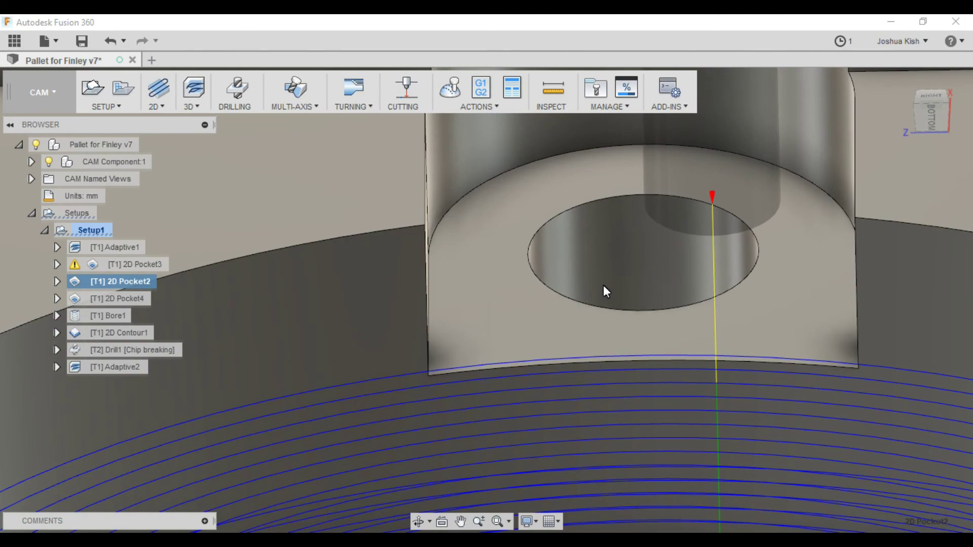
{"action": "scroll", "coordinate": [603, 287], "scroll_direction": "down", "scroll_amount": 5}
{"action": "scroll", "coordinate": [592, 286], "scroll_direction": "down", "scroll_amount": 10}
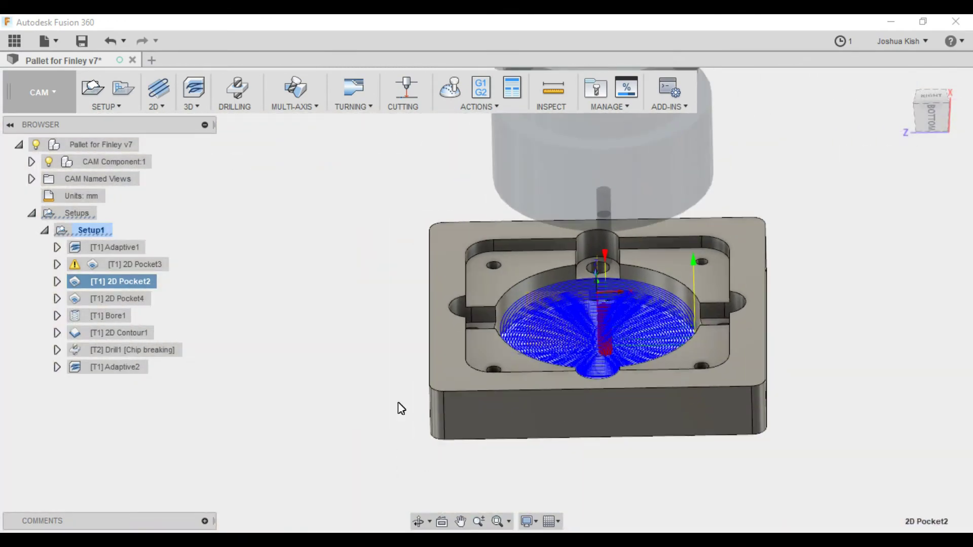
{"action": "right_click", "coordinate": [88, 229]}
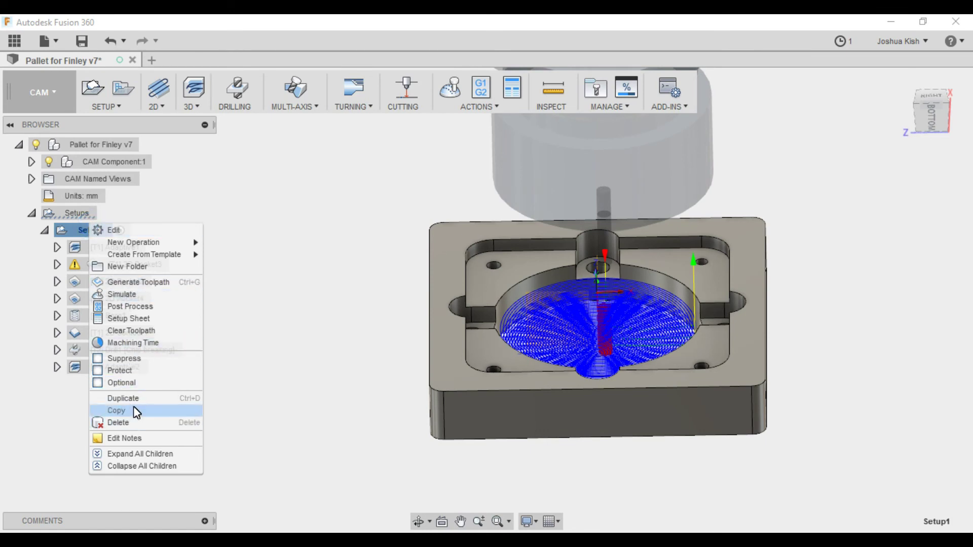
Read Setup1's estimated machining time of 1:58:14, then close the estimate.
{"action": "left_click", "coordinate": [121, 340]}
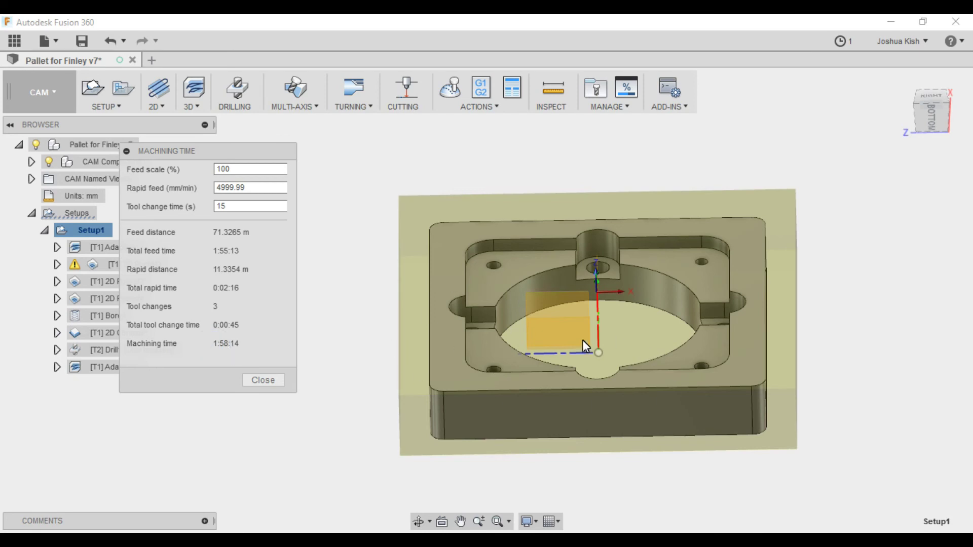
{"action": "left_click", "coordinate": [274, 380]}
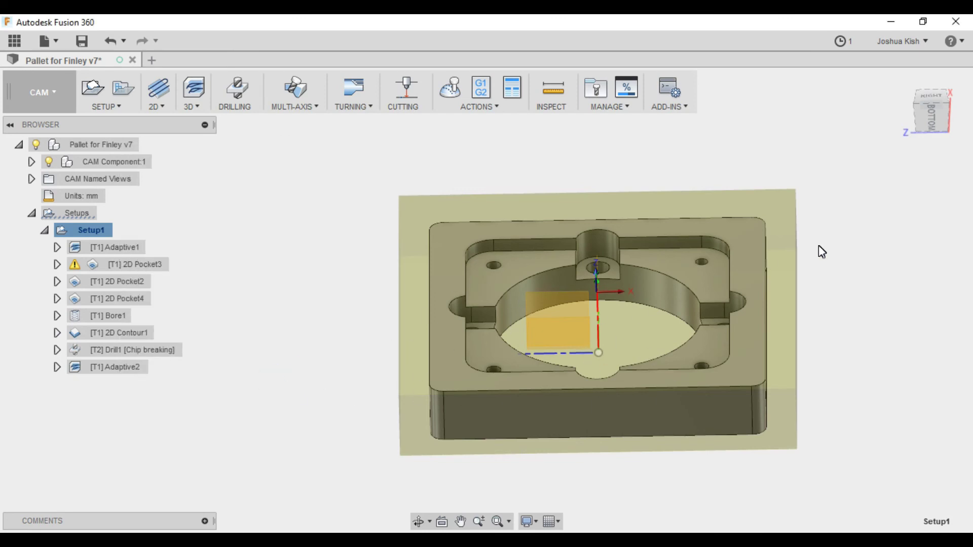
{"action": "left_click", "coordinate": [865, 248]}
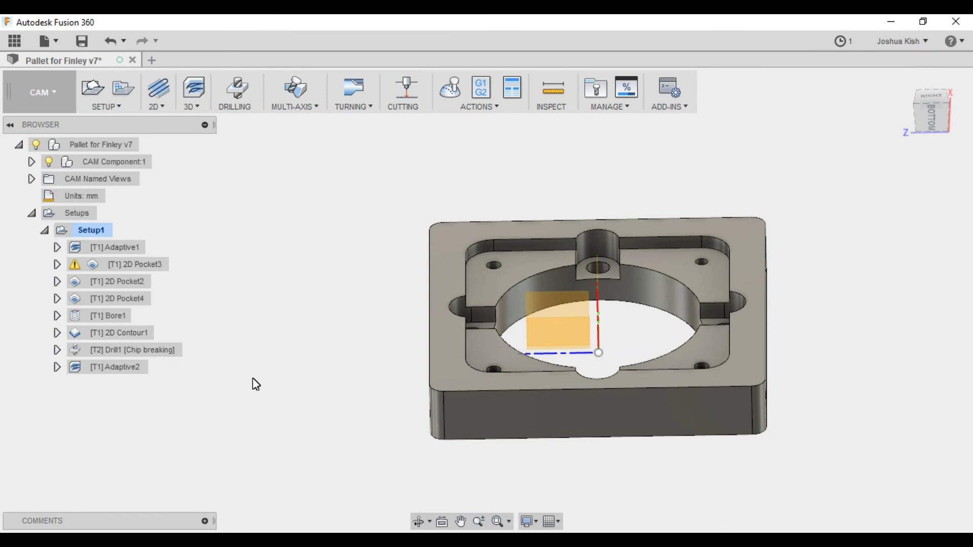
Orbit and zoom to a more top-down view of the pallet.
{"action": "middle_click_drag", "start_coordinate": [568, 355], "coordinate": [609, 353], "text": "shift"}
{"action": "mouse_move", "coordinate": [627, 423]}
{"action": "middle_mouse_down", "text": "shift"}
{"action": "mouse_move", "coordinate": [624, 402]}
{"action": "mouse_move", "coordinate": [623, 421]}
{"action": "middle_mouse_up", "text": "shift"}
{"action": "scroll", "coordinate": [612, 296], "scroll_direction": "up", "scroll_amount": 5}
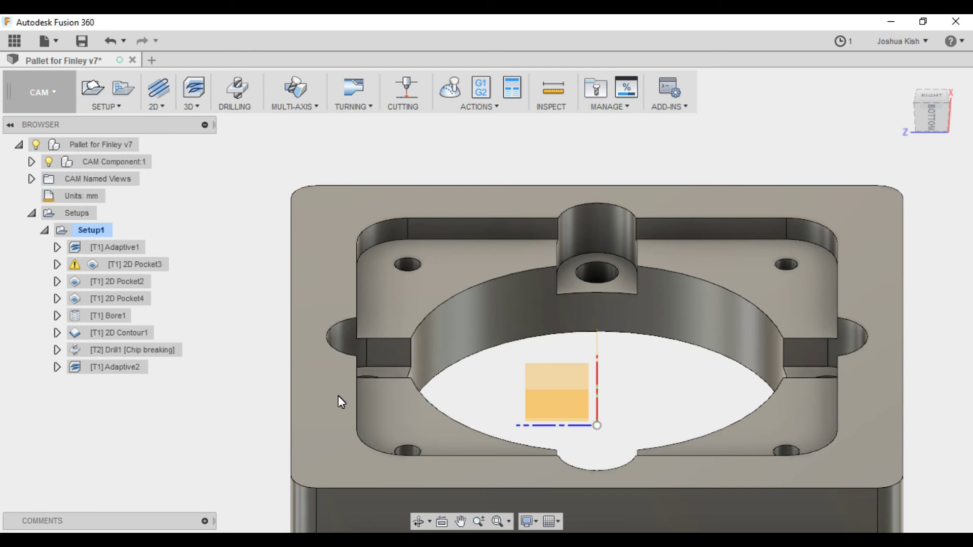
Display the Bore1 helical toolpath and look closely at the bored holes.
{"action": "left_click", "coordinate": [105, 314]}
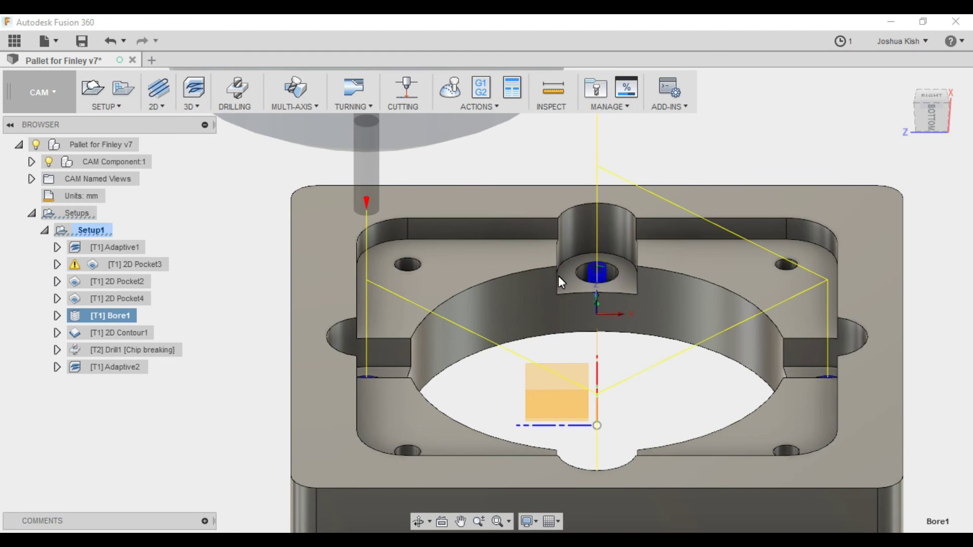
{"action": "scroll", "coordinate": [406, 326], "scroll_direction": "up", "scroll_amount": 5}
{"action": "middle_click_drag", "start_coordinate": [418, 348], "coordinate": [413, 377], "text": "shift"}
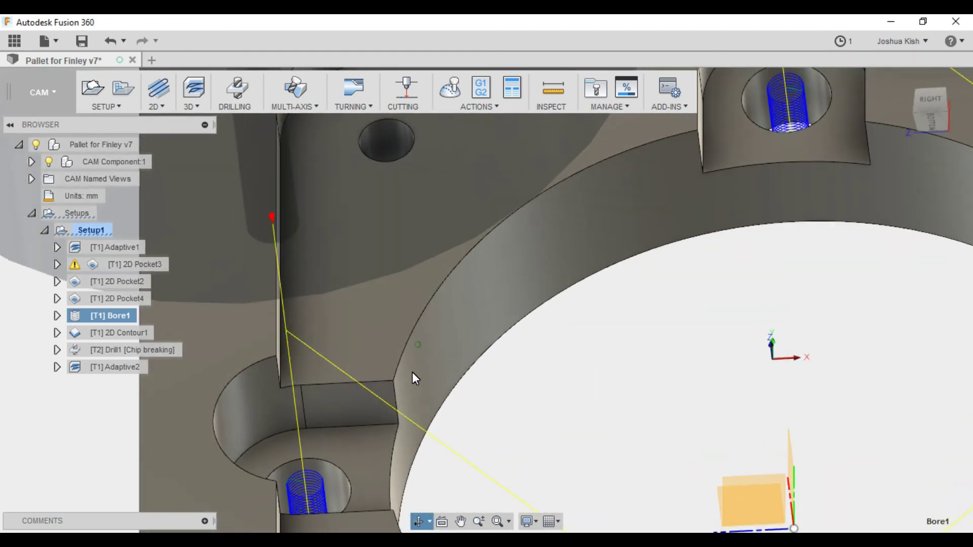
Show the 2D Contour1 toolpath around the outer walls from a side view.
{"action": "left_click", "coordinate": [141, 337]}
{"action": "scroll", "coordinate": [708, 267], "scroll_direction": "down", "scroll_amount": 8}
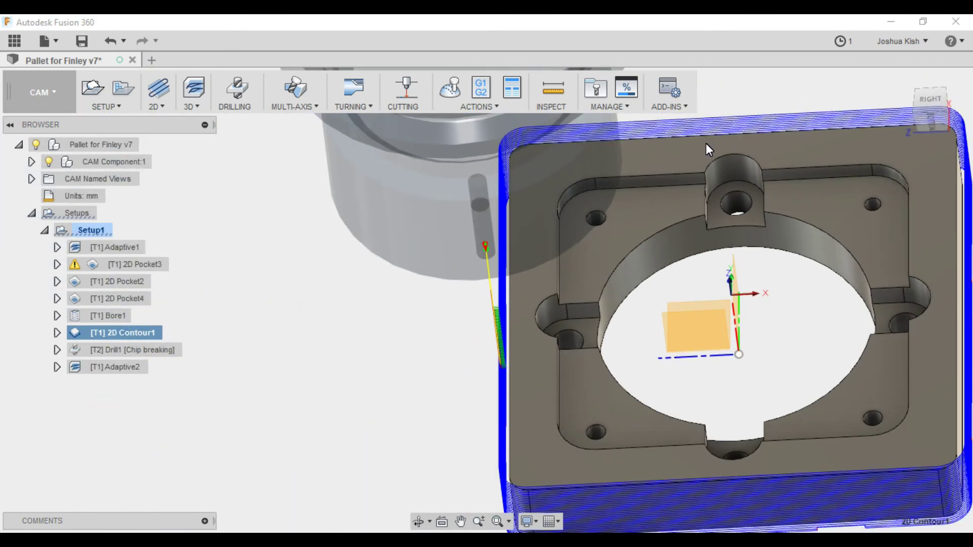
{"action": "scroll", "coordinate": [714, 299], "scroll_direction": "up", "scroll_amount": 3}
{"action": "scroll", "coordinate": [801, 406], "scroll_direction": "down", "scroll_amount": 3}
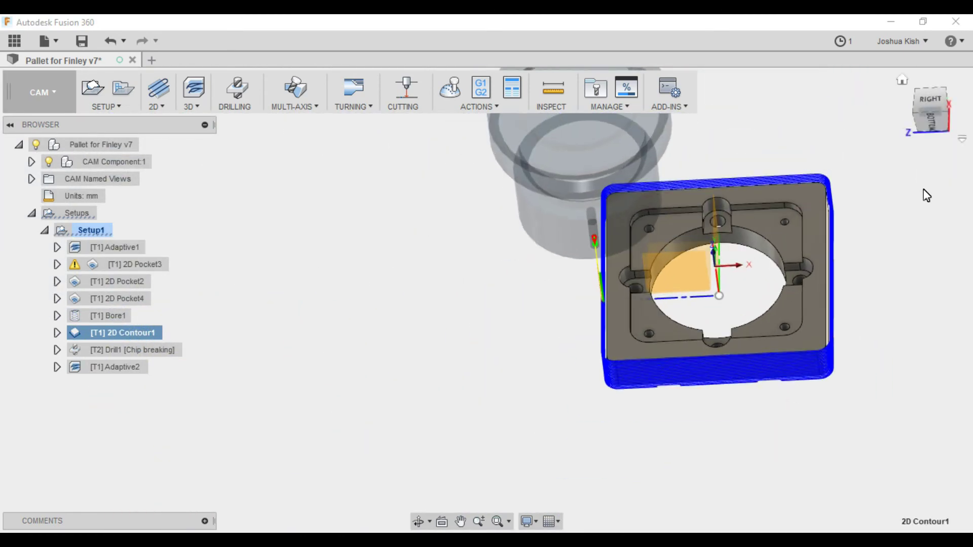
{"action": "scroll", "coordinate": [883, 129], "scroll_direction": "up", "scroll_amount": 2}
{"action": "middle_click_drag", "start_coordinate": [660, 454], "coordinate": [637, 411], "text": "shift"}
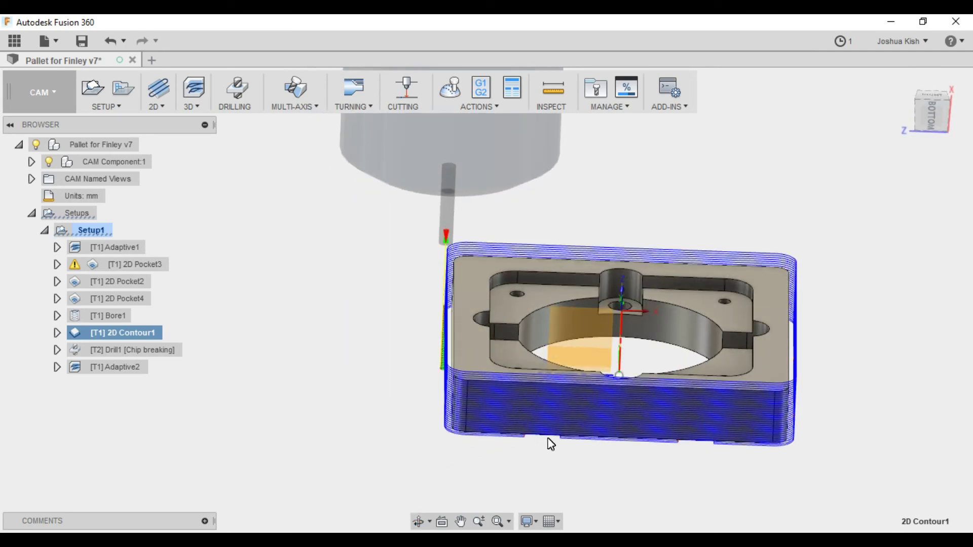
Give 2D Contour1 tabs 5 mm wide, 0.79375 mm high, 25.4 mm apart, and regenerate.
{"action": "right_click", "coordinate": [141, 337]}
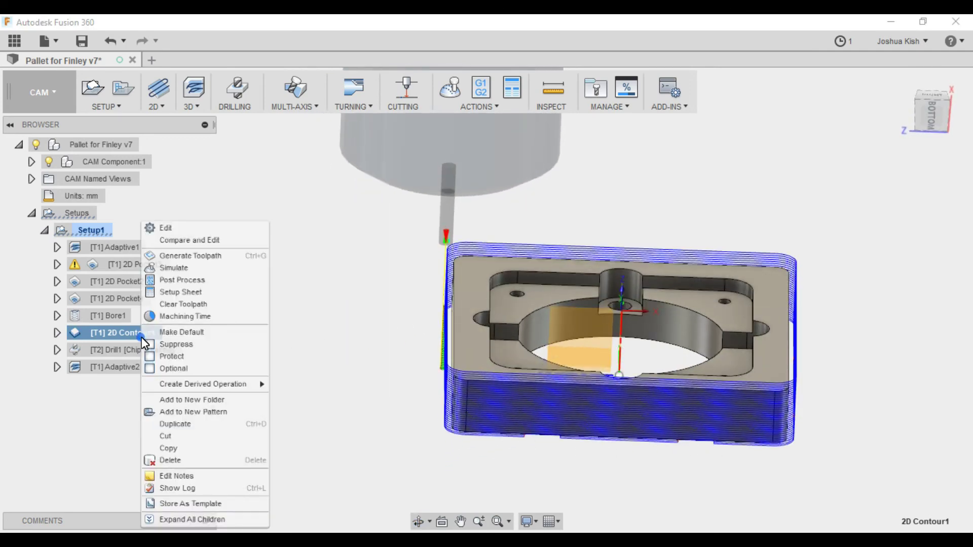
{"action": "left_click", "coordinate": [161, 234]}
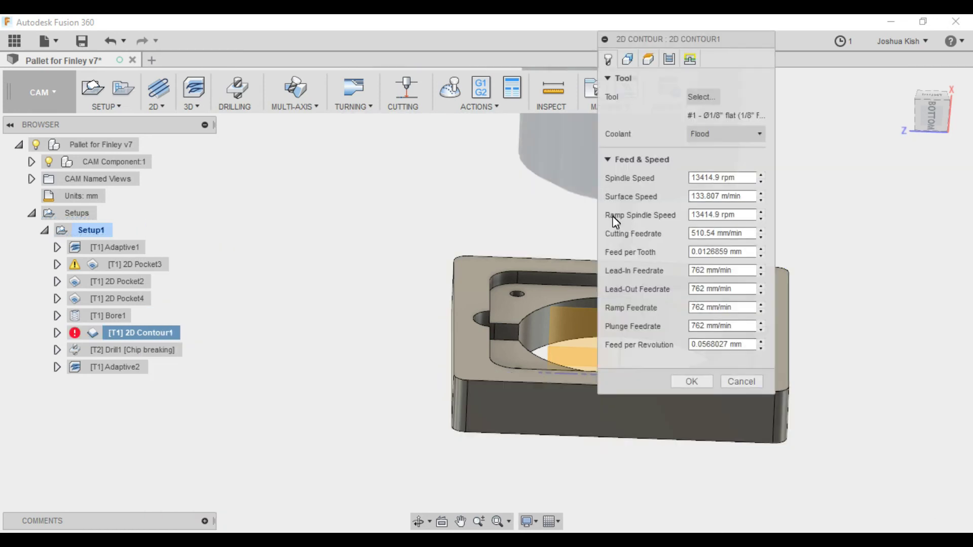
{"action": "left_click_drag", "start_coordinate": [702, 48], "coordinate": [230, 117]}
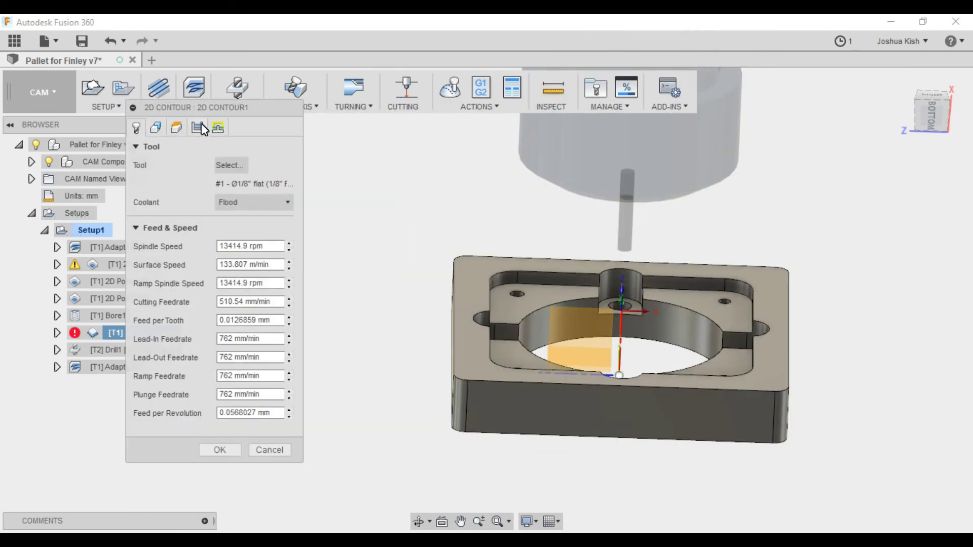
{"action": "left_click", "coordinate": [154, 130]}
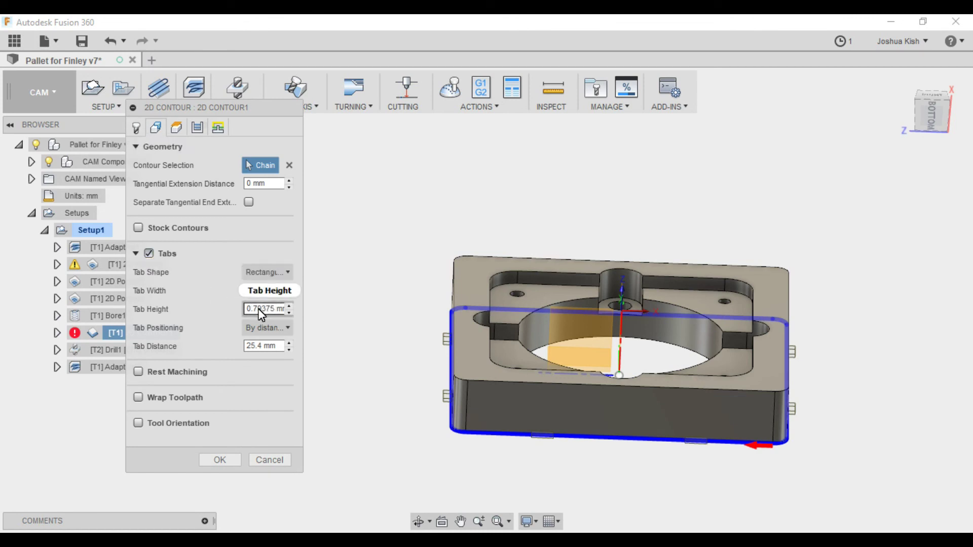
{"action": "left_click_drag", "start_coordinate": [245, 308], "coordinate": [277, 308]}
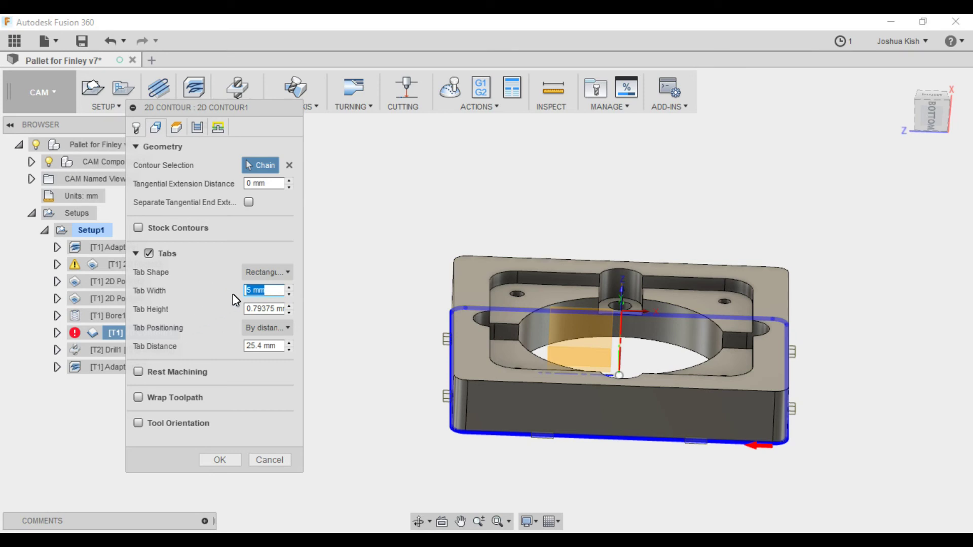
{"action": "left_click", "coordinate": [249, 347]}
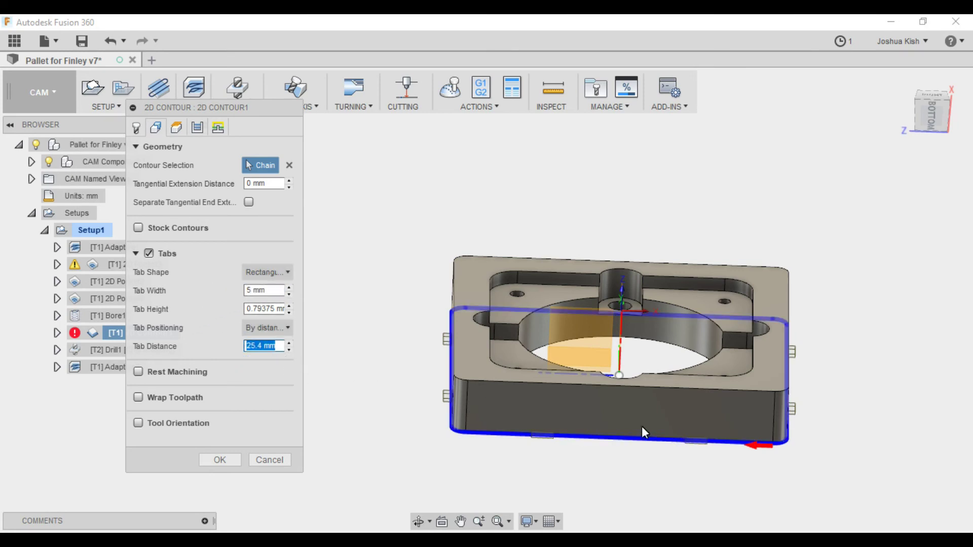
{"action": "mouse_move", "coordinate": [680, 379]}
{"action": "middle_mouse_down", "text": "shift"}
{"action": "mouse_move", "coordinate": [662, 386]}
{"action": "mouse_move", "coordinate": [650, 439]}
{"action": "mouse_move", "coordinate": [665, 458]}
{"action": "mouse_move", "coordinate": [676, 369]}
{"action": "middle_mouse_up", "text": "shift"}
{"action": "scroll", "coordinate": [674, 400], "scroll_direction": "down", "scroll_amount": 2}
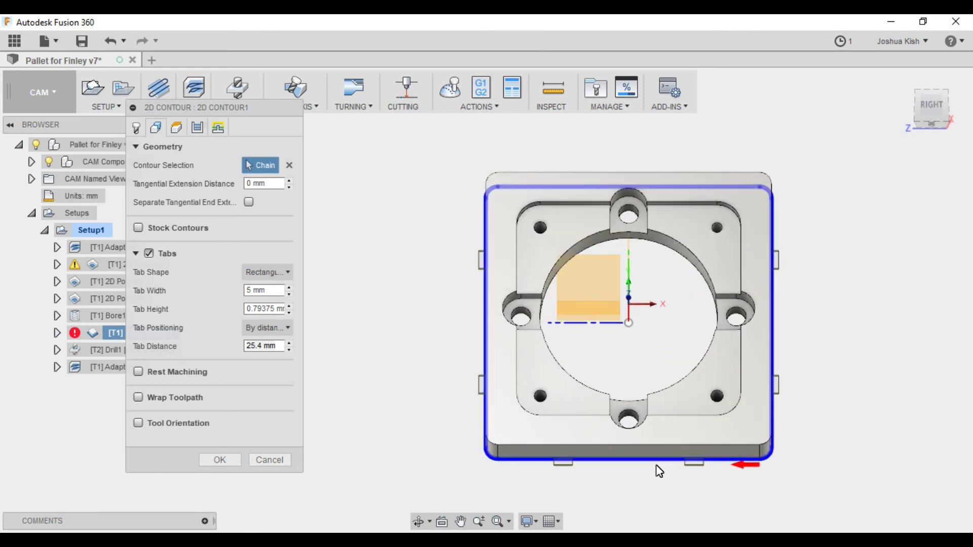
{"action": "left_click", "coordinate": [229, 462]}
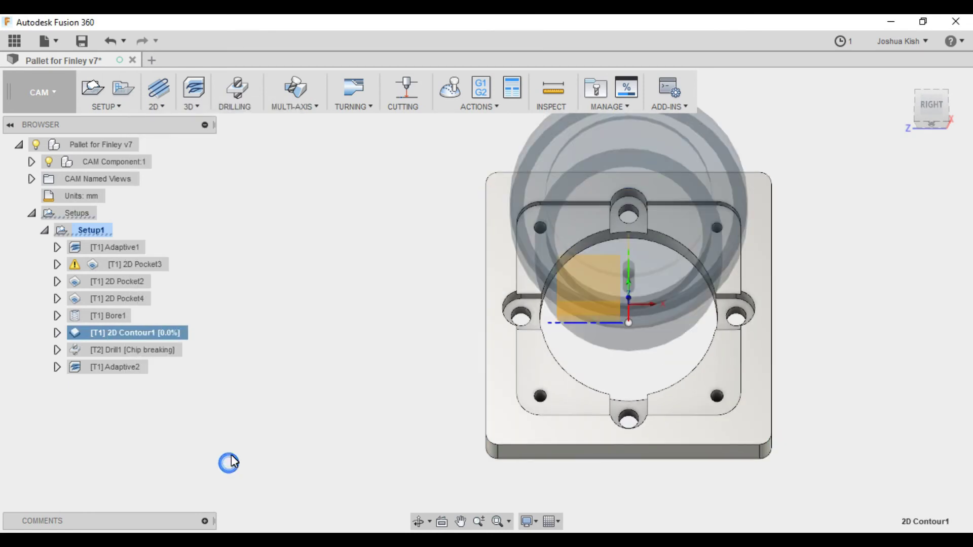
Preview the Drill1 chip-breaking passes through the four corner holes from tilted and edge-on views.
{"action": "left_click", "coordinate": [144, 352]}
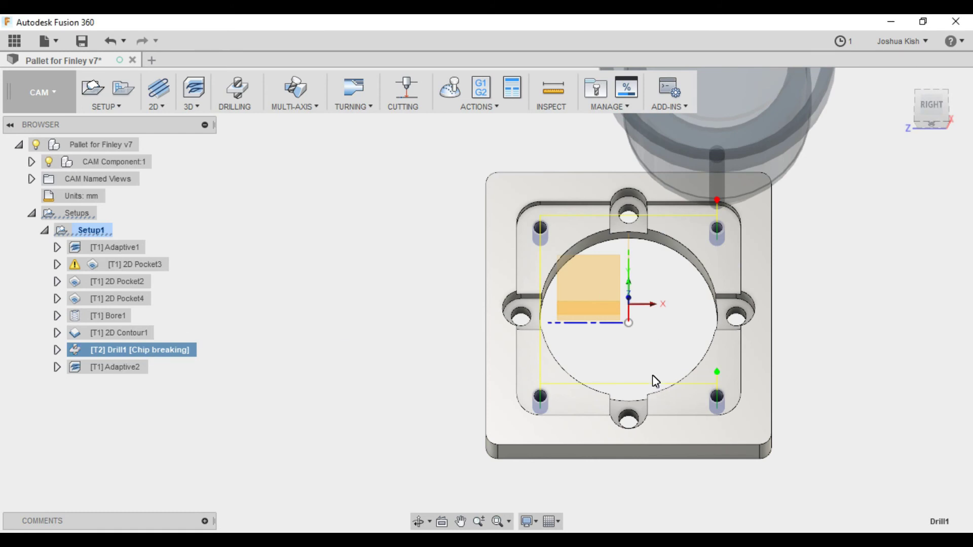
{"action": "middle_click_drag", "start_coordinate": [655, 381], "coordinate": [656, 330], "text": "shift"}
{"action": "scroll", "coordinate": [678, 280], "scroll_direction": "up", "scroll_amount": 3}
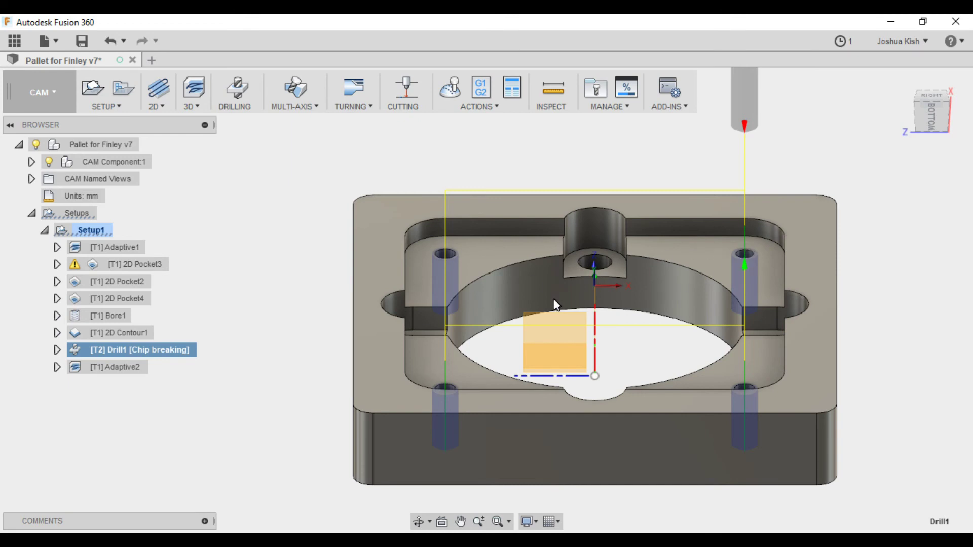
{"action": "middle_click_drag", "start_coordinate": [567, 431], "coordinate": [582, 399], "text": "shift"}
{"action": "scroll", "coordinate": [750, 342], "scroll_direction": "up", "scroll_amount": 5}
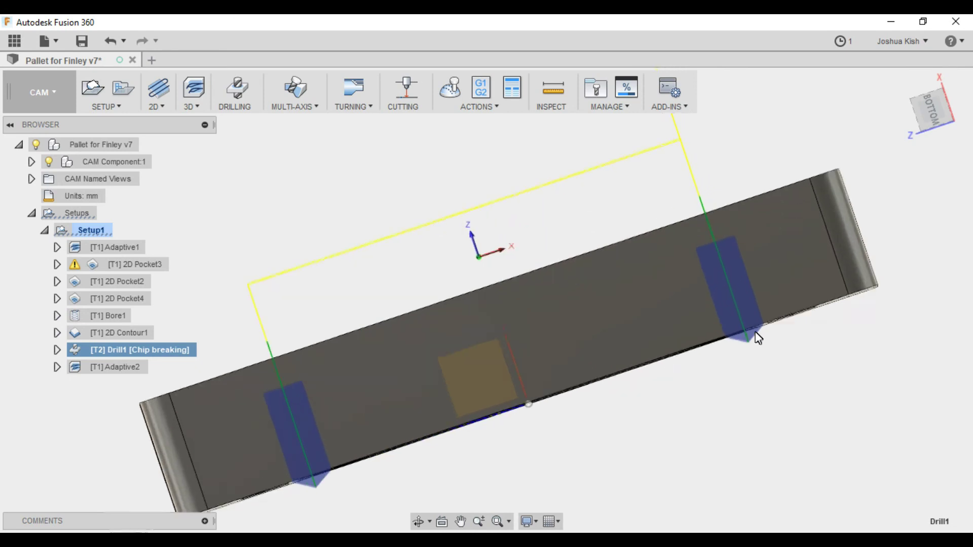
{"action": "scroll", "coordinate": [735, 341], "scroll_direction": "up", "scroll_amount": 2}
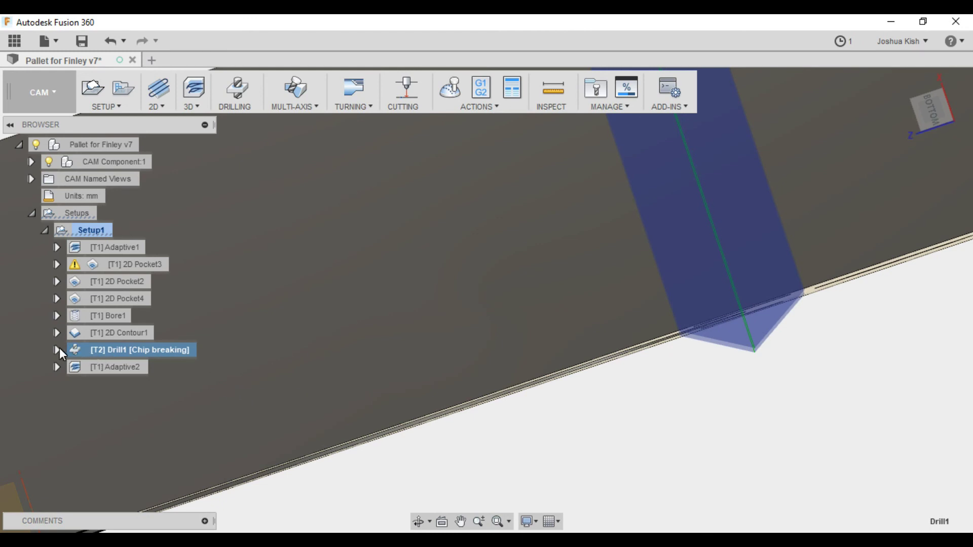
{"action": "right_click", "coordinate": [88, 347]}
{"action": "left_click", "coordinate": [127, 226]}
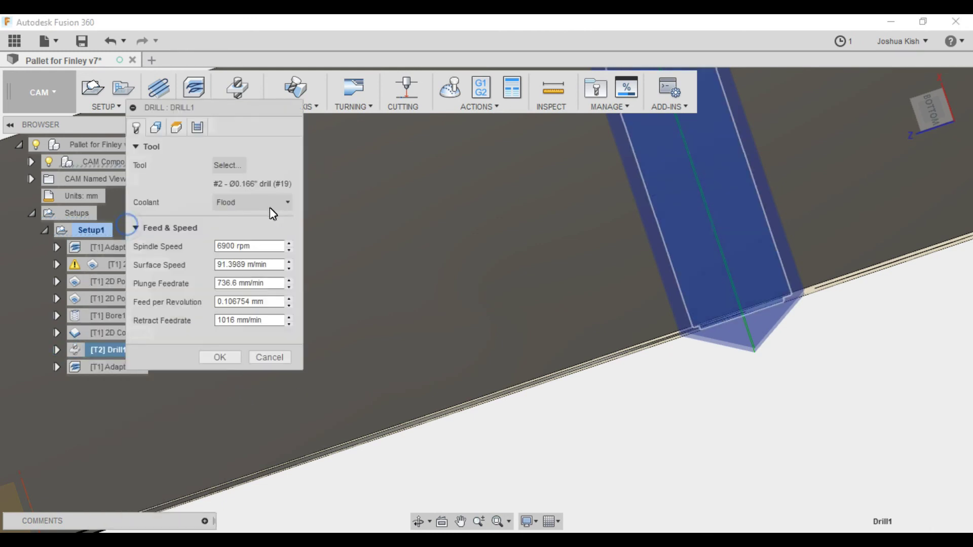
{"action": "left_click", "coordinate": [160, 125]}
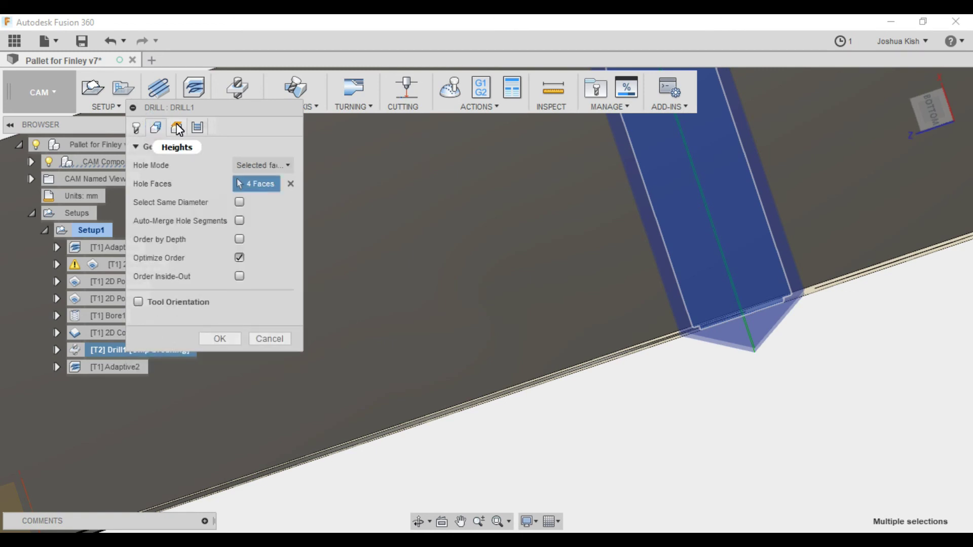
{"action": "left_click", "coordinate": [177, 128]}
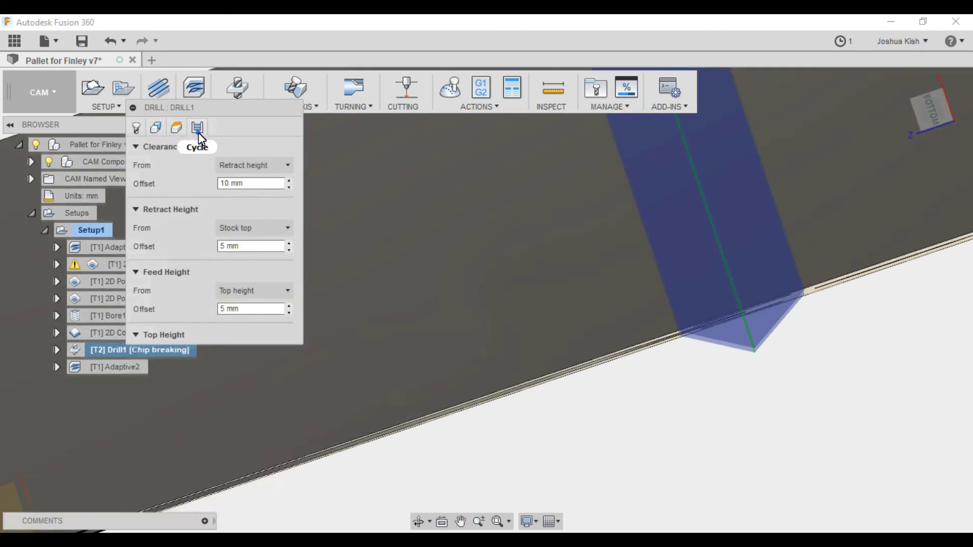
{"action": "left_click", "coordinate": [198, 128]}
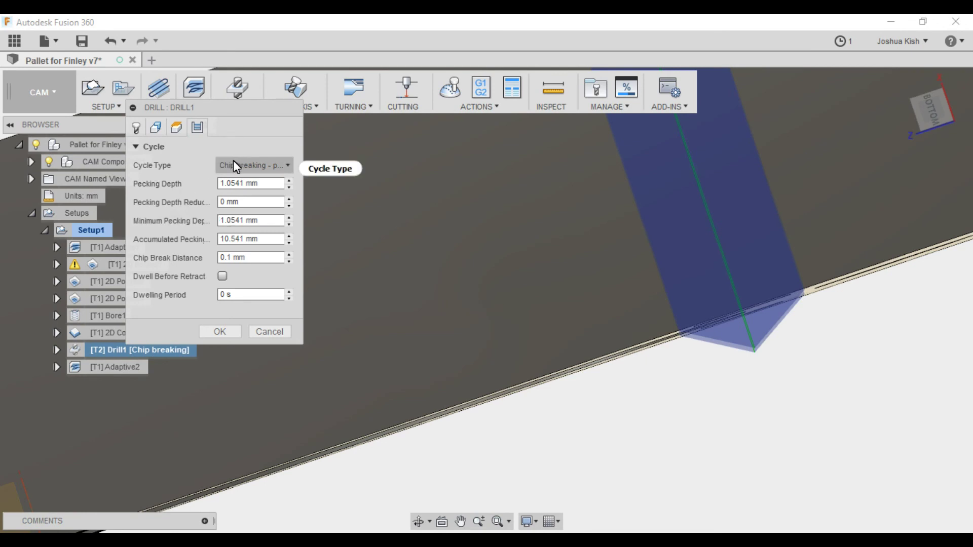
{"action": "left_click", "coordinate": [175, 128]}
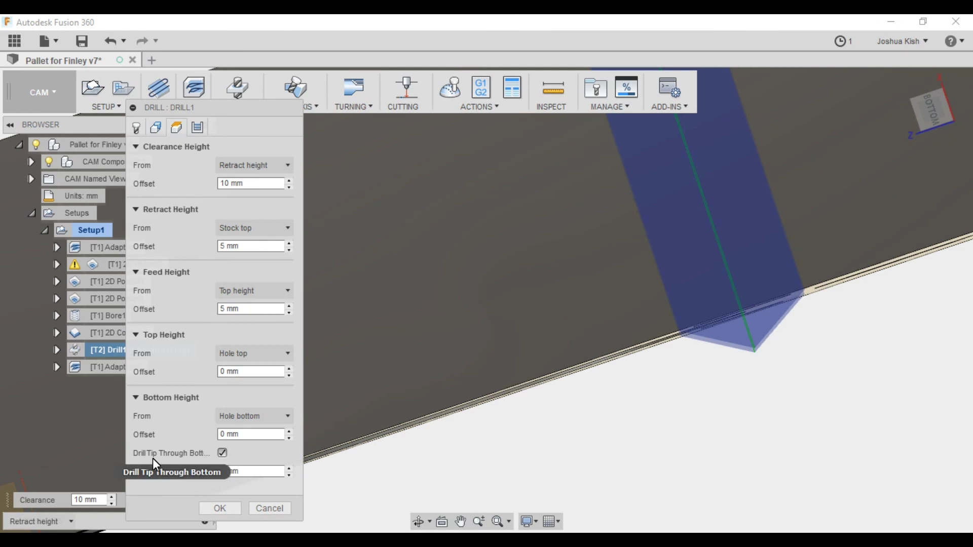
{"action": "left_click", "coordinate": [222, 453]}
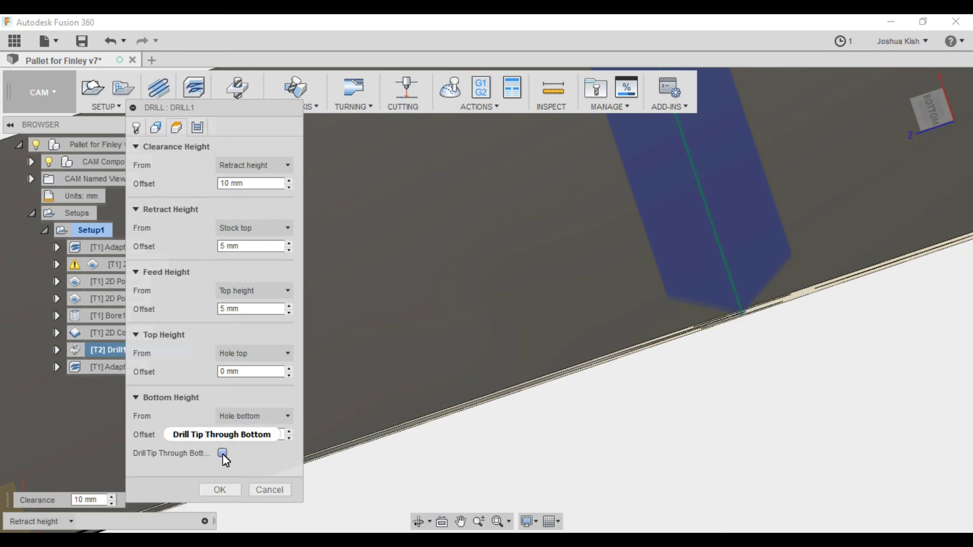
{"action": "left_click", "coordinate": [222, 453]}
{"action": "left_click", "coordinate": [223, 453]}
{"action": "left_click", "coordinate": [223, 453]}
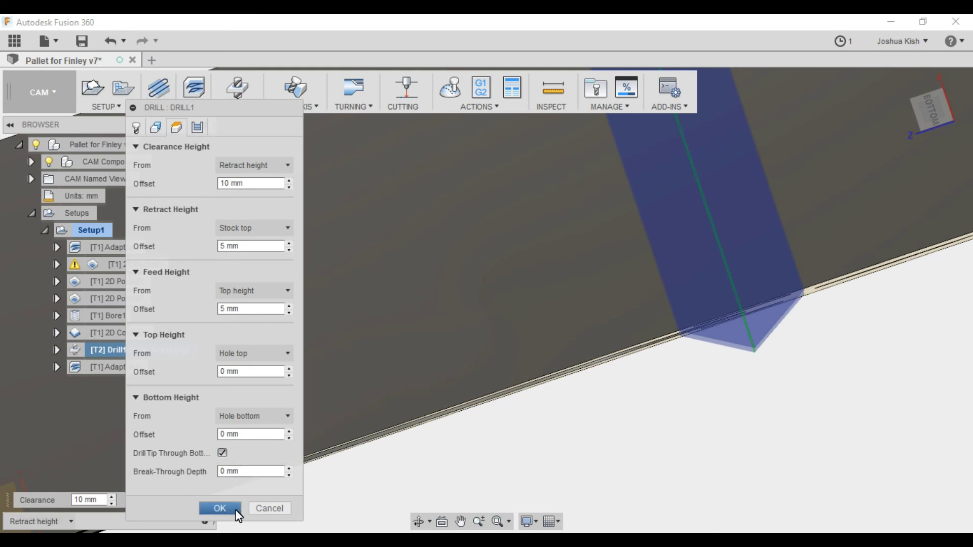
{"action": "left_click", "coordinate": [220, 508]}
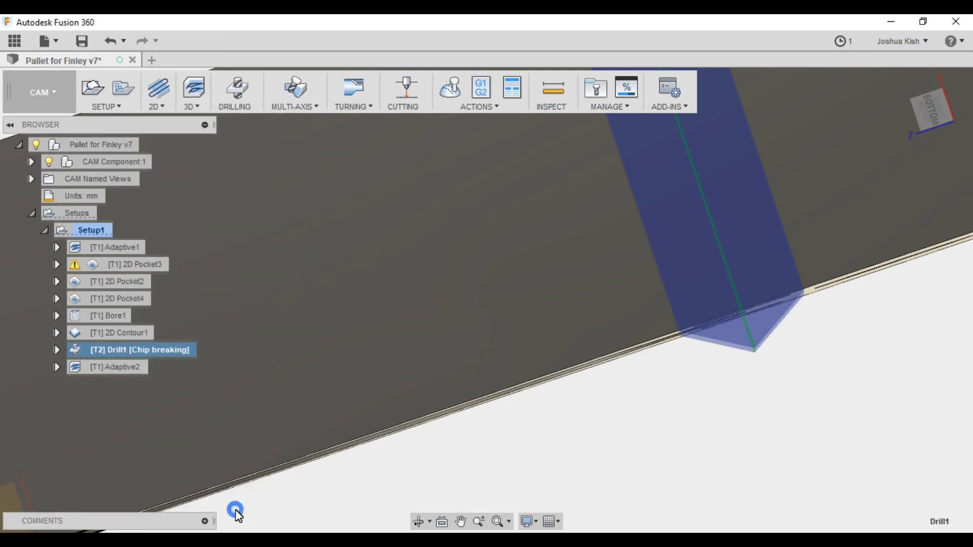
Select Adaptive2, fit the part, and zoom to a side view of the boss toolpath.
{"action": "left_click", "coordinate": [140, 369]}
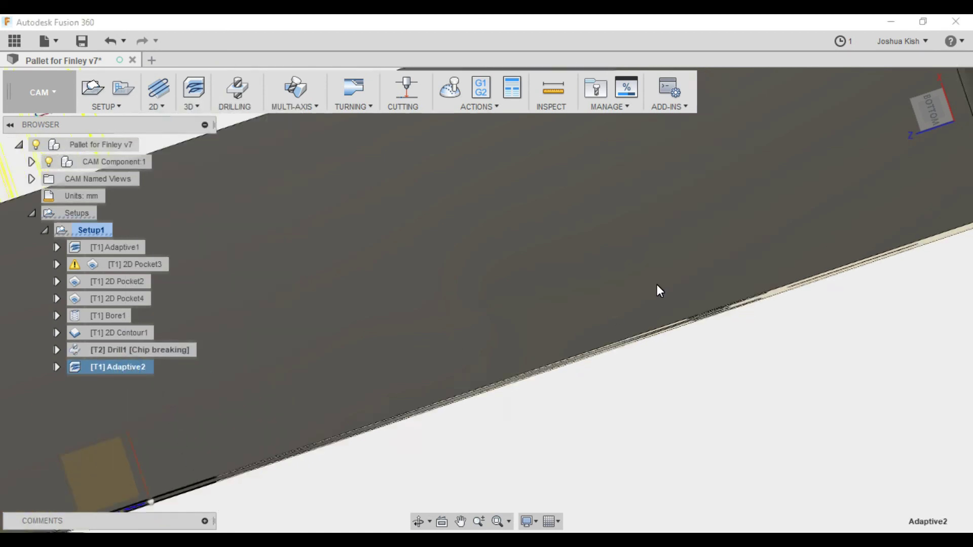
{"action": "key", "text": "F6"}
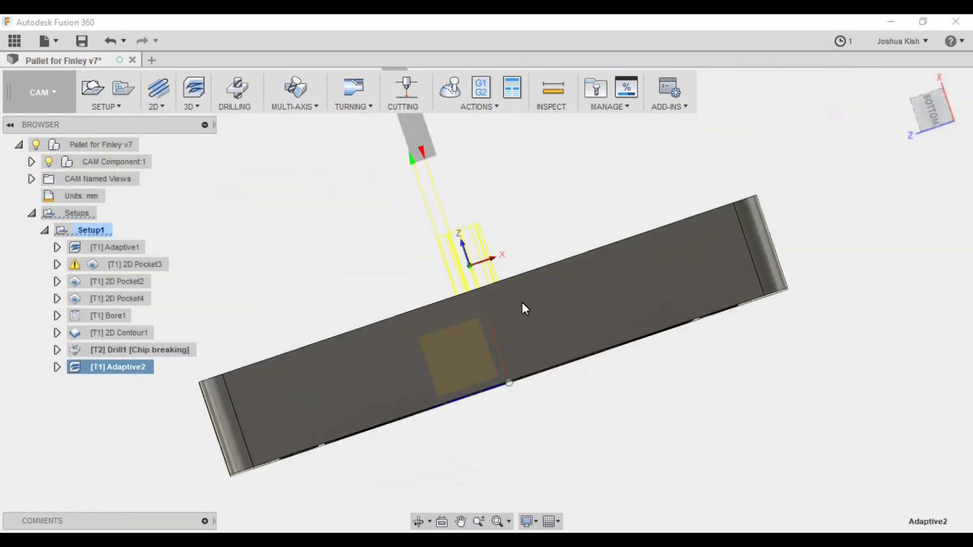
{"action": "middle_click_drag", "start_coordinate": [542, 223], "coordinate": [527, 314], "text": "shift"}
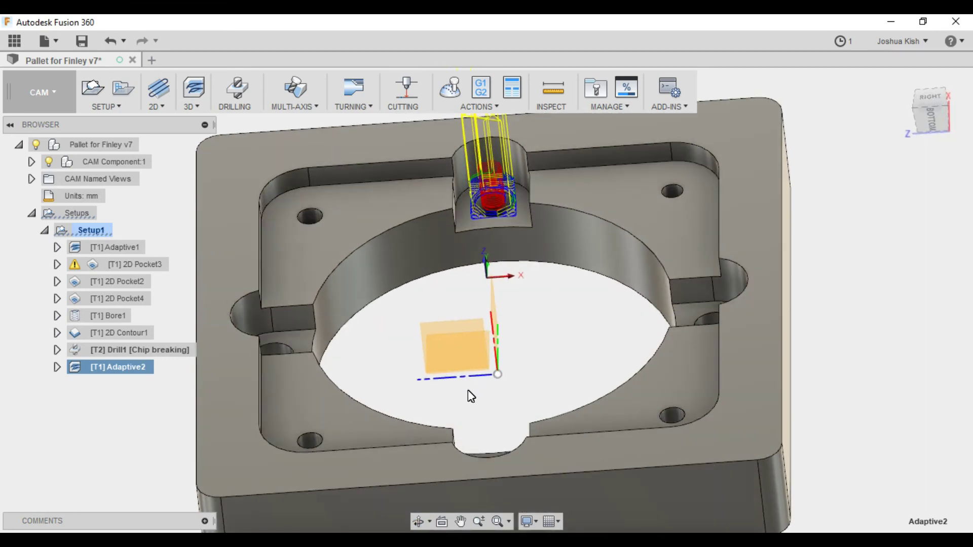
{"action": "scroll", "coordinate": [470, 396], "scroll_direction": "up", "scroll_amount": 2}
{"action": "scroll", "coordinate": [463, 404], "scroll_direction": "down", "scroll_amount": 4}
{"action": "scroll", "coordinate": [439, 175], "scroll_direction": "up", "scroll_amount": 5}
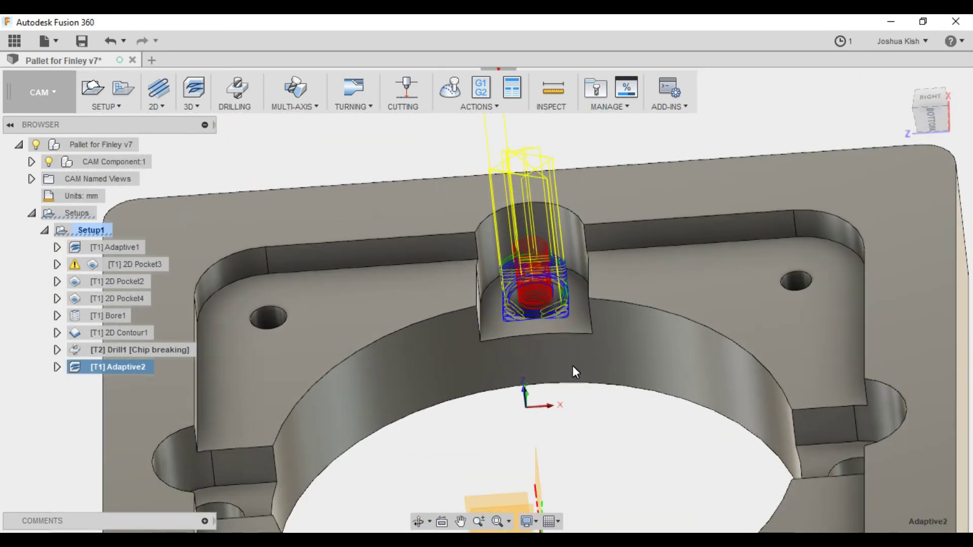
{"action": "scroll", "coordinate": [572, 366], "scroll_direction": "up", "scroll_amount": 2}
{"action": "middle_click_drag", "start_coordinate": [482, 355], "coordinate": [488, 318], "text": "shift"}
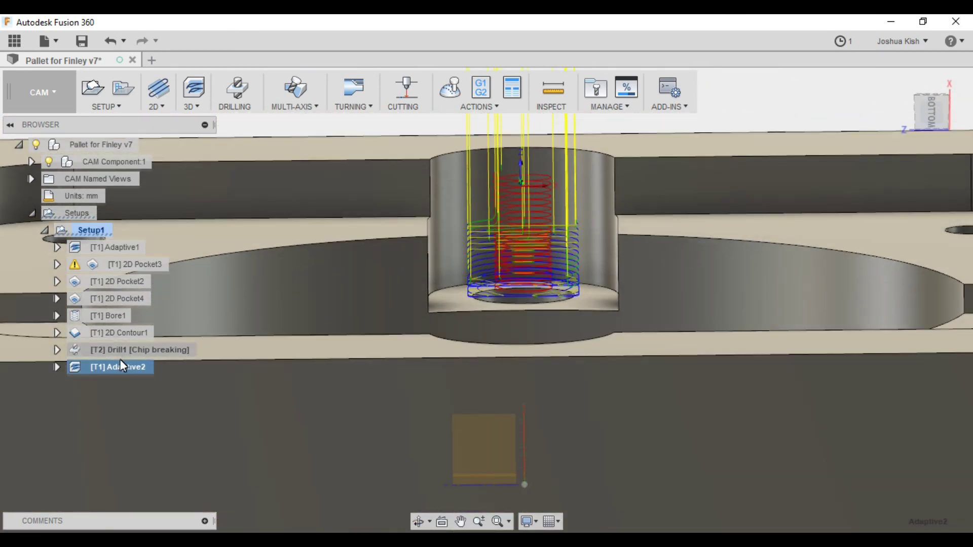
Open the 3D machining strategies list, then dismiss it and clear the selection.
{"action": "left_click", "coordinate": [189, 108]}
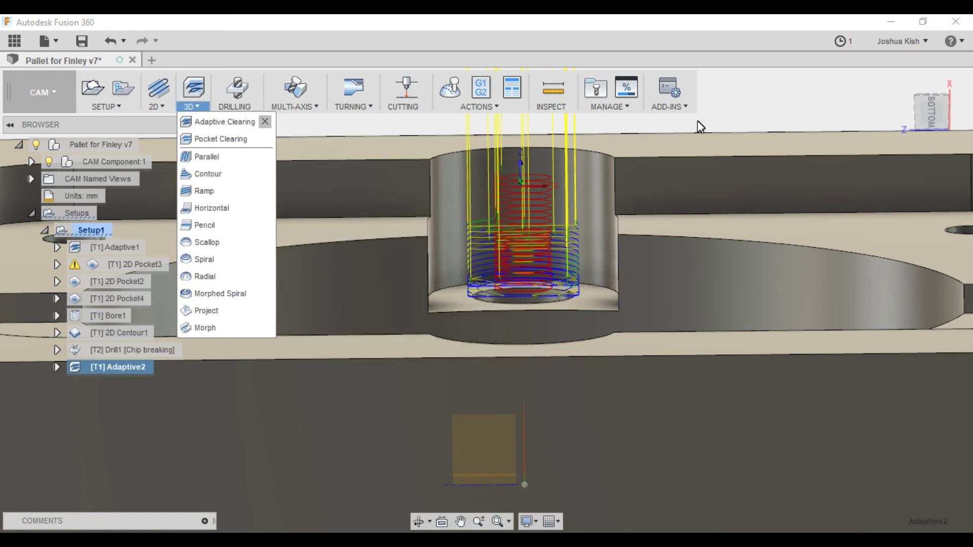
{"action": "left_click", "coordinate": [776, 108]}
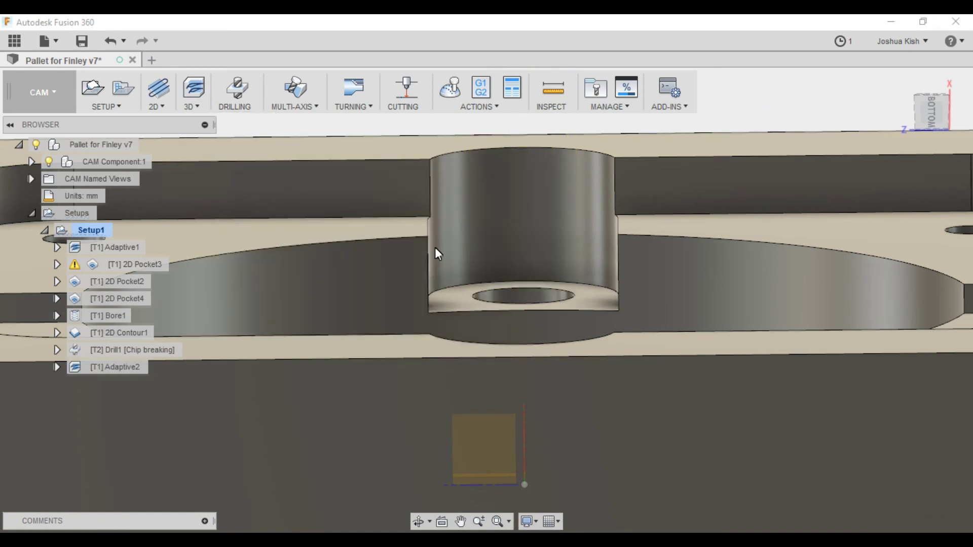
{"action": "right_click", "coordinate": [110, 373]}
Review Adaptive2's 3 mm stepdown and 0.5 mm stock to leave, then regenerate it.
{"action": "left_click", "coordinate": [138, 229]}
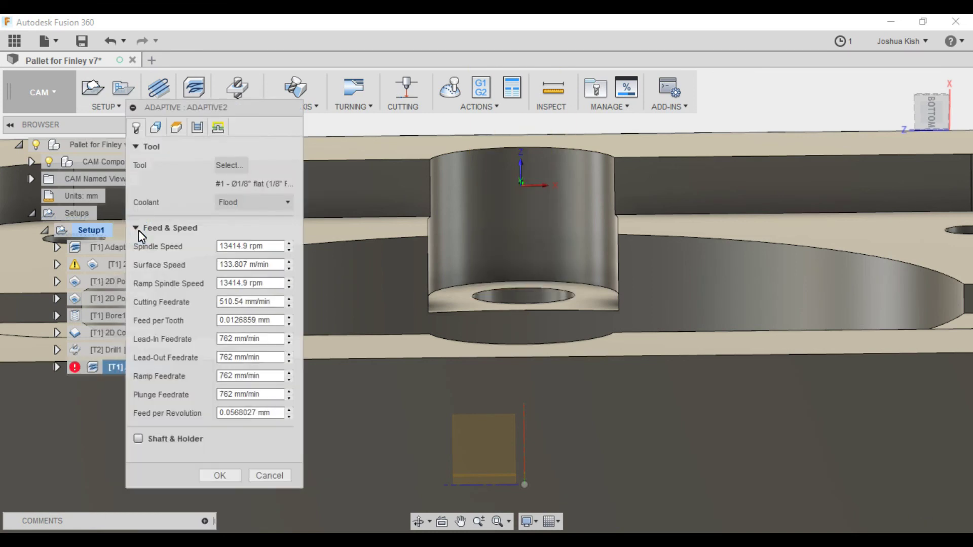
{"action": "left_click_drag", "start_coordinate": [231, 108], "coordinate": [167, 78]}
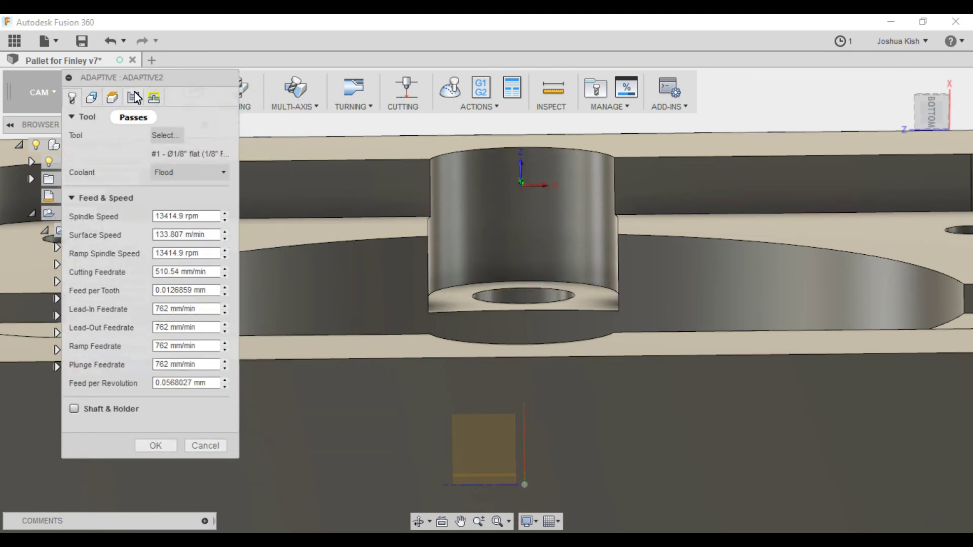
{"action": "left_click", "coordinate": [134, 97]}
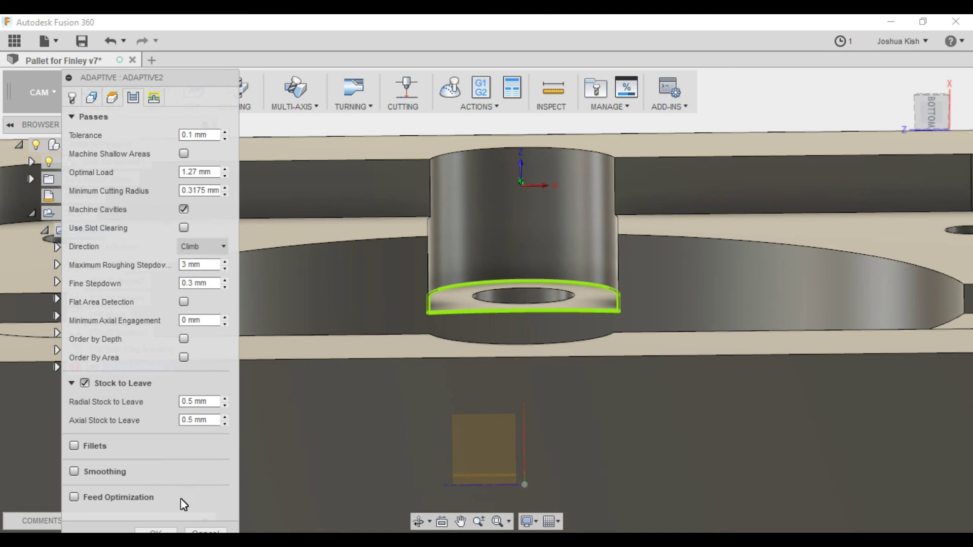
{"action": "left_click", "coordinate": [75, 117]}
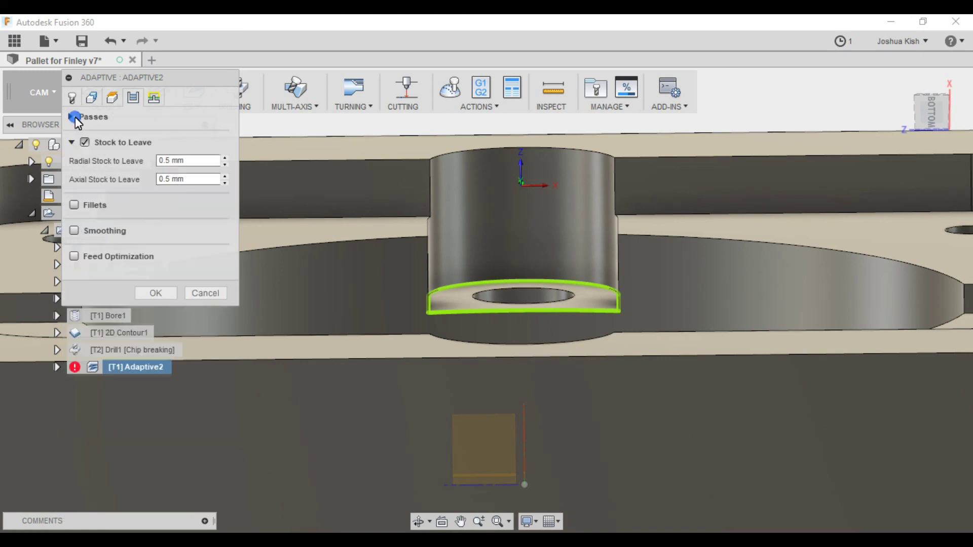
{"action": "left_click", "coordinate": [155, 294]}
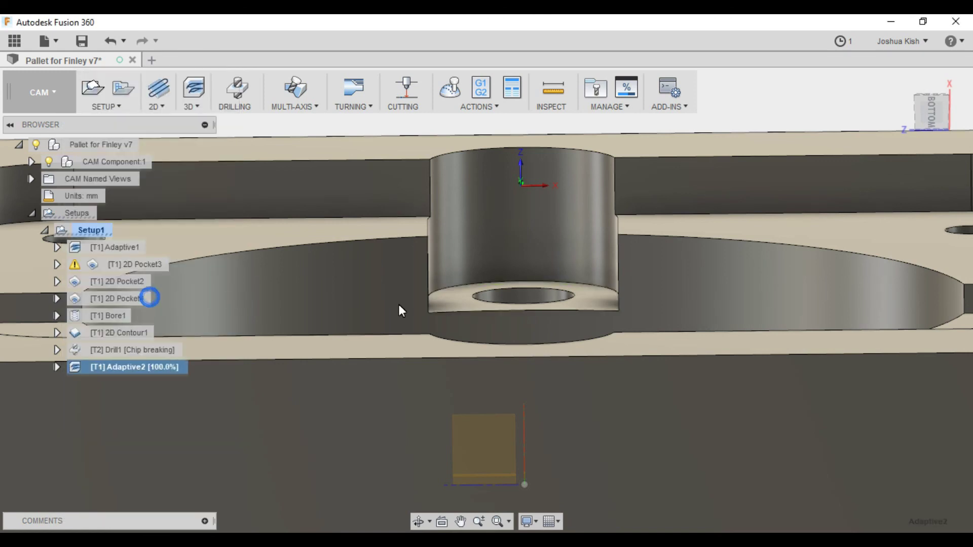
Zoom and orbit to a tilted top view showing Adaptive2's toolpath in the upper-rim notch.
{"action": "scroll", "coordinate": [583, 223], "scroll_direction": "down", "scroll_amount": 5}
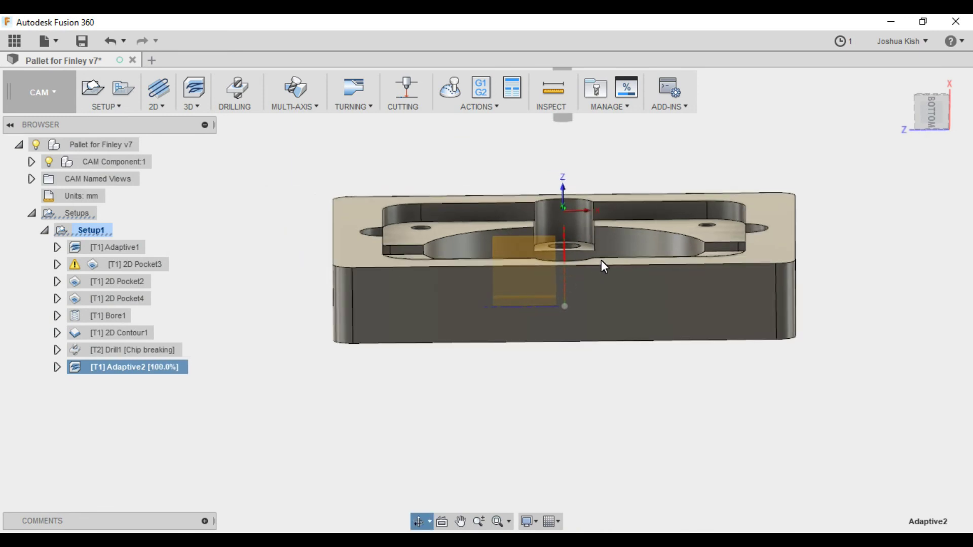
{"action": "middle_click_drag", "start_coordinate": [601, 260], "coordinate": [701, 306], "text": "shift"}
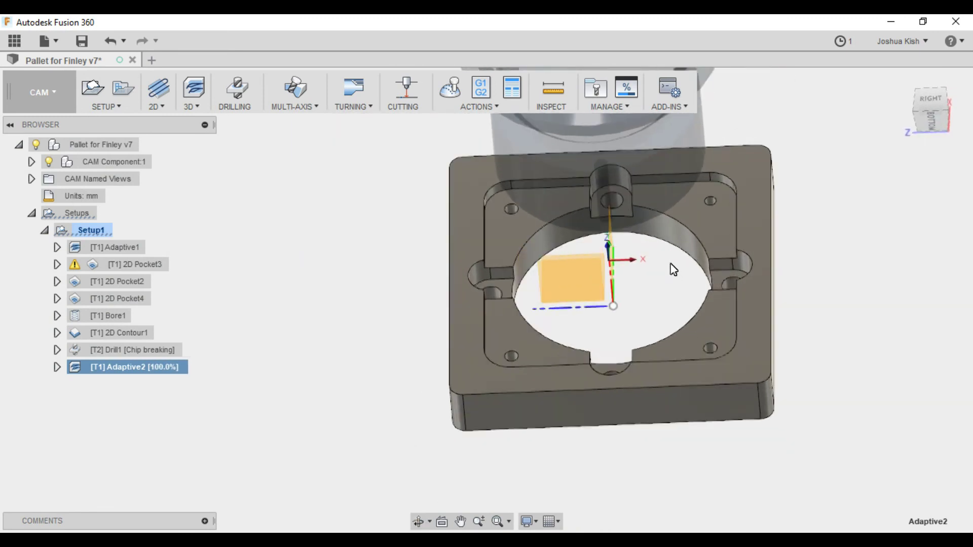
{"action": "scroll", "coordinate": [673, 271], "scroll_direction": "up", "scroll_amount": 4}
{"action": "scroll", "coordinate": [643, 244], "scroll_direction": "down", "scroll_amount": 4}
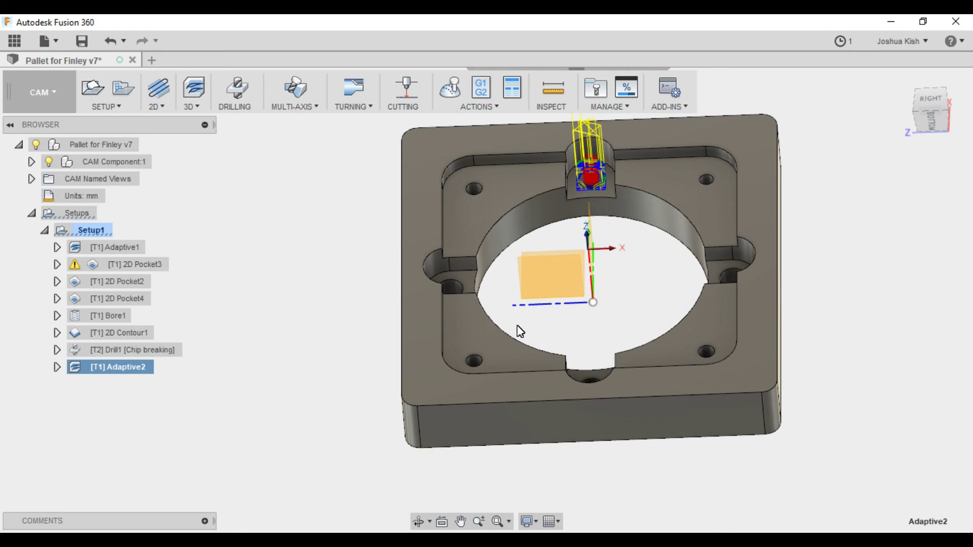
{"action": "middle_click_drag", "start_coordinate": [589, 330], "coordinate": [583, 317], "text": "shift"}
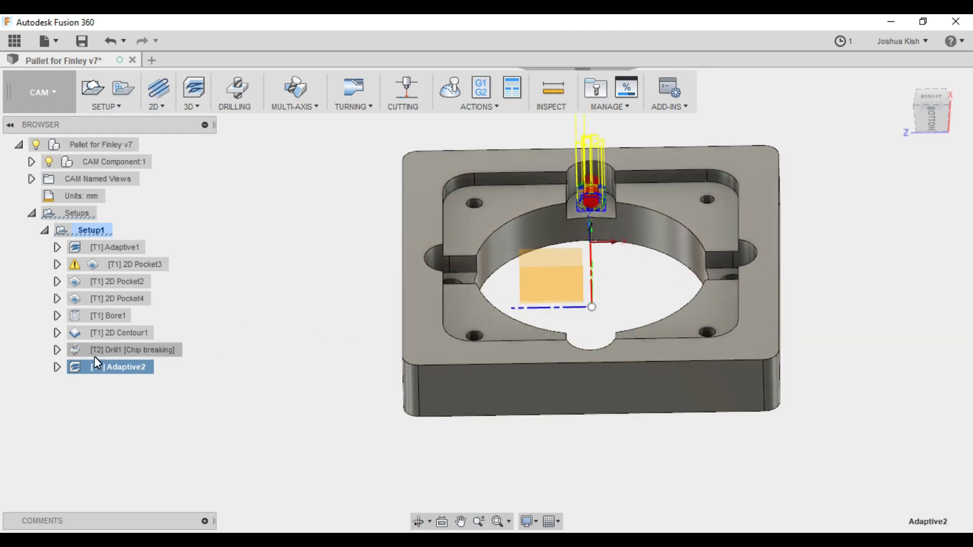